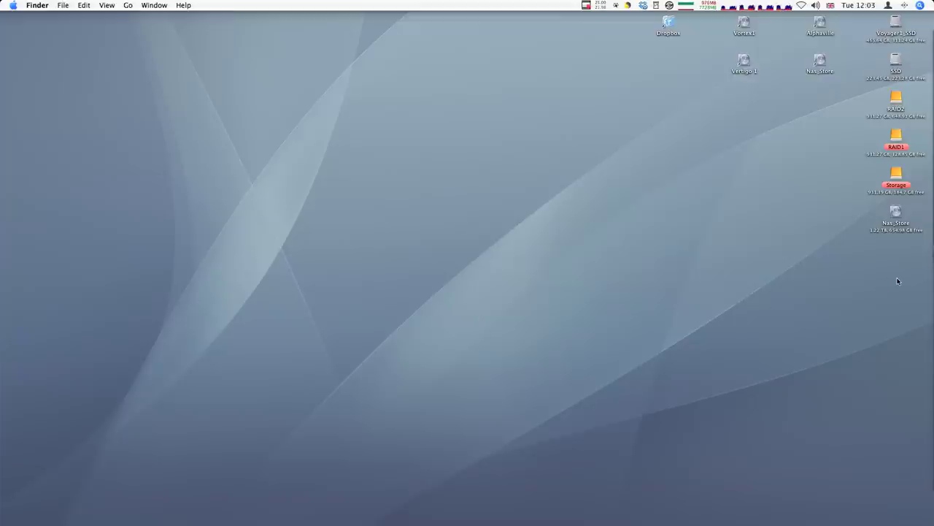
Step: Create a folder named Demo_project on the desktop and open it
{"action": "key", "text": "super+shift+n"}
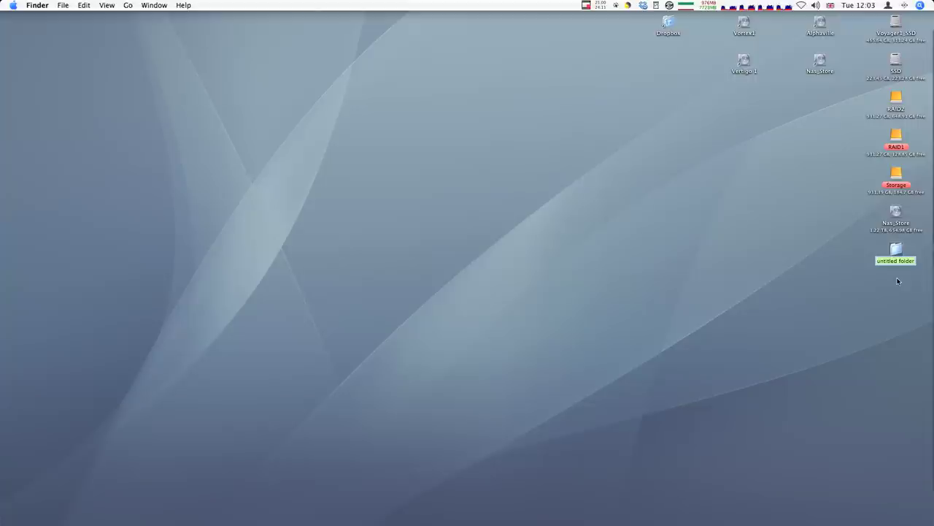
{"action": "type", "text": "Demo_project"}
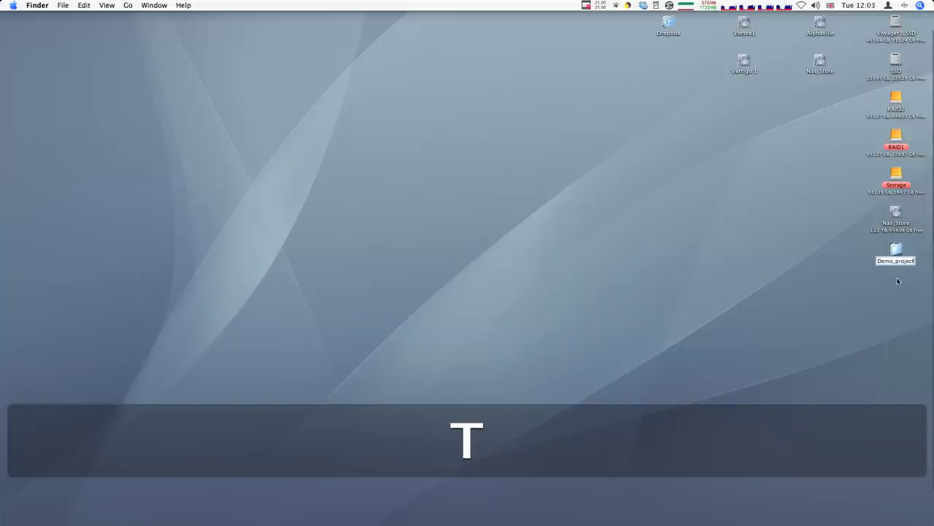
{"action": "left_click", "coordinate": [918, 295]}
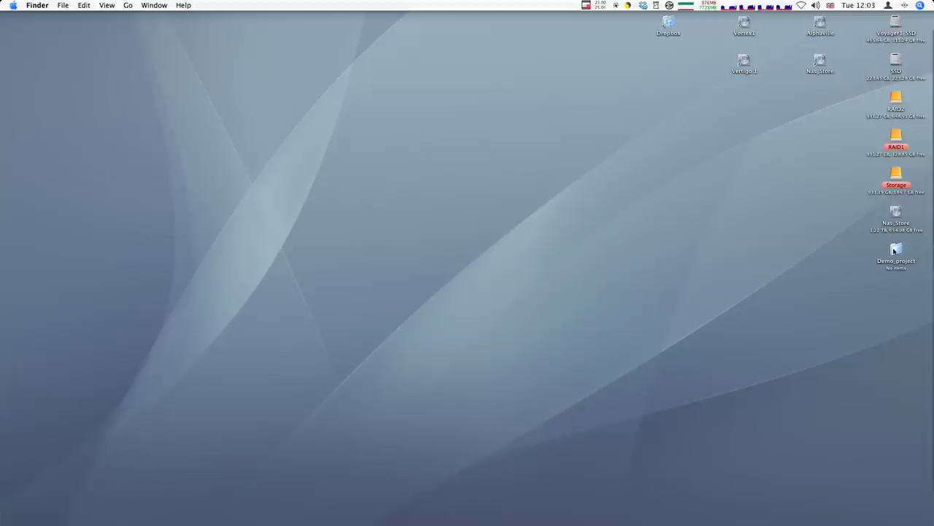
{"action": "double_click", "coordinate": [894, 250]}
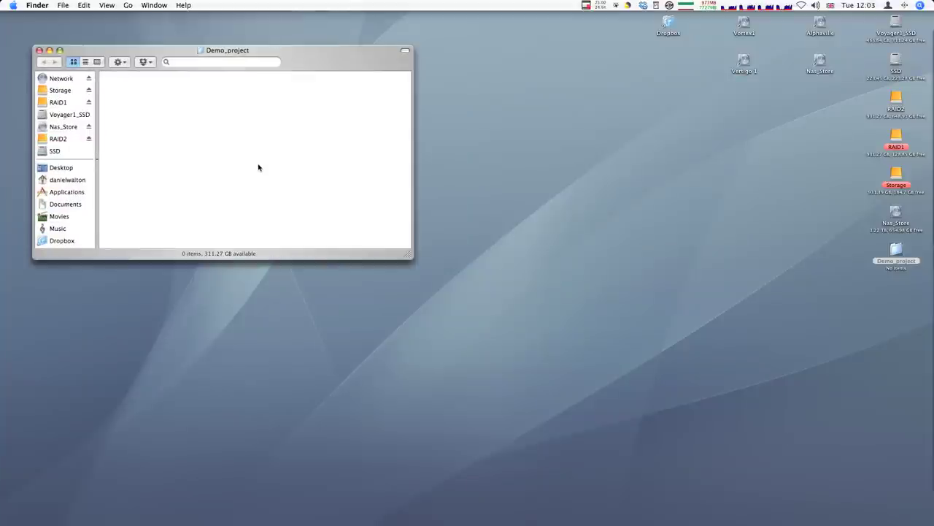
Step: Create a subfolder named images inside the Demo_project folder
{"action": "key", "text": "shift+super+n"}
{"action": "type", "text": "images"}
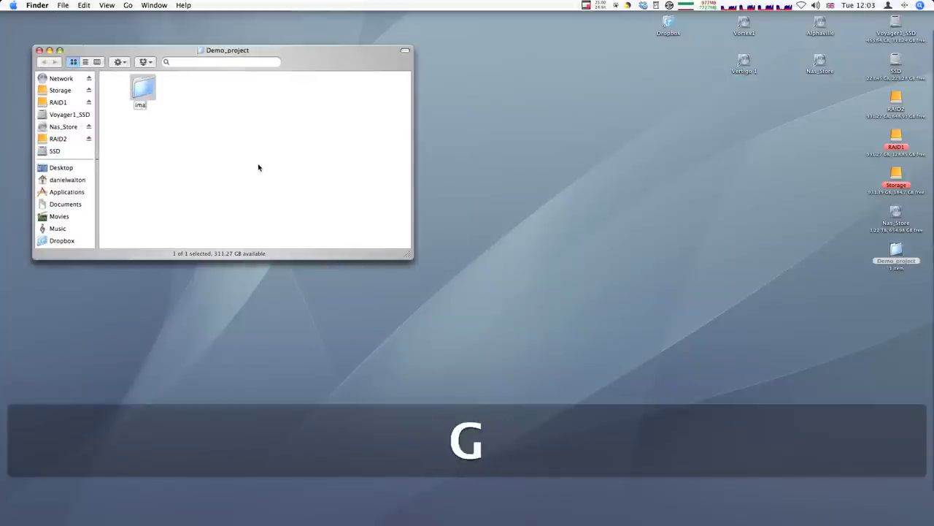
{"action": "left_click", "coordinate": [255, 168]}
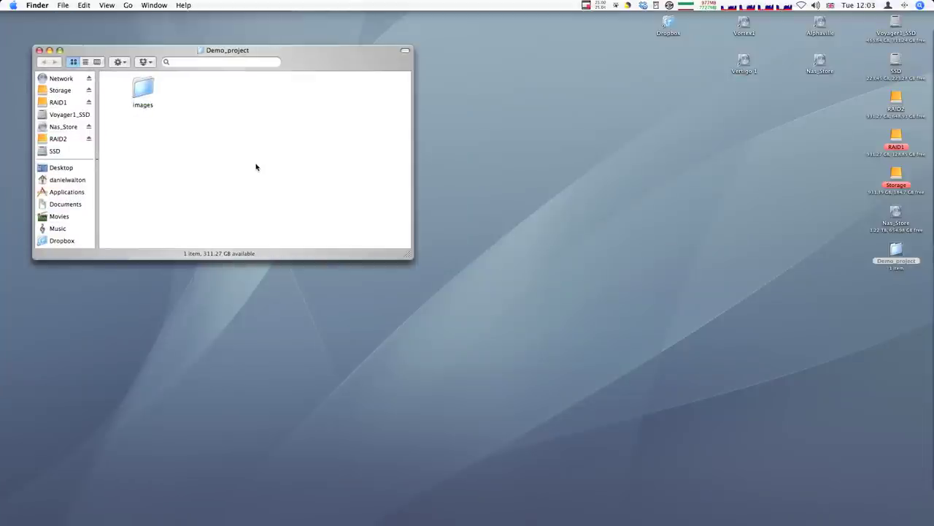
Step: Add a second subfolder named projects_files to Demo_project and close the folder window
{"action": "key", "text": "shift+super+n"}
{"action": "type", "text": "proj"}
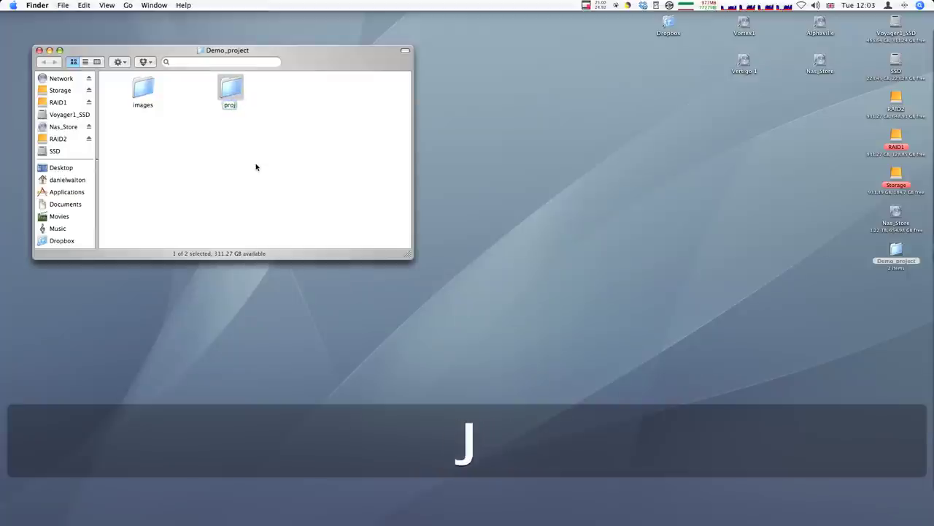
{"action": "type", "text": "ects_f"}
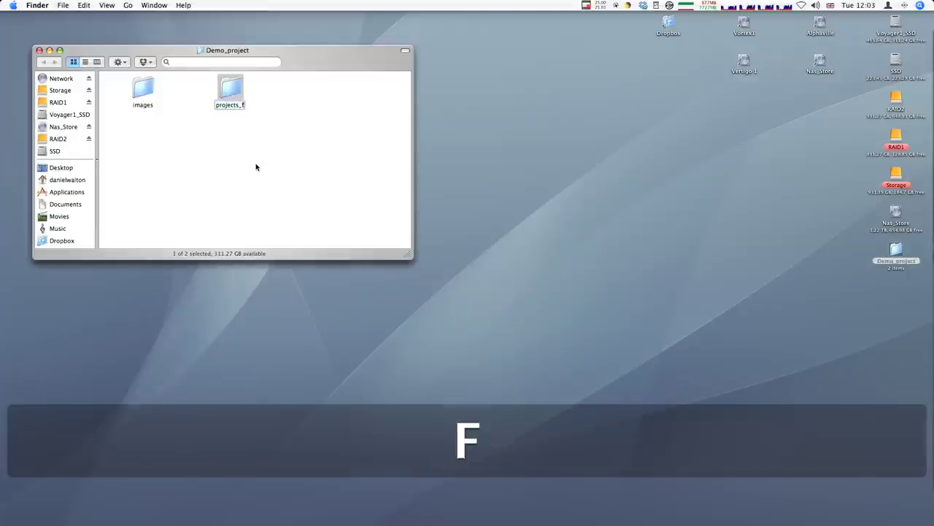
{"action": "type", "text": "iles"}
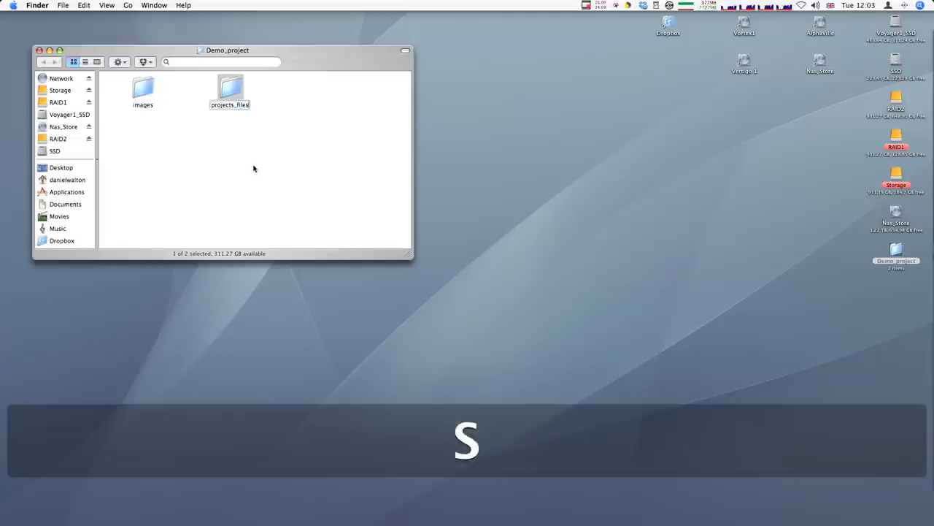
{"action": "left_click", "coordinate": [254, 168]}
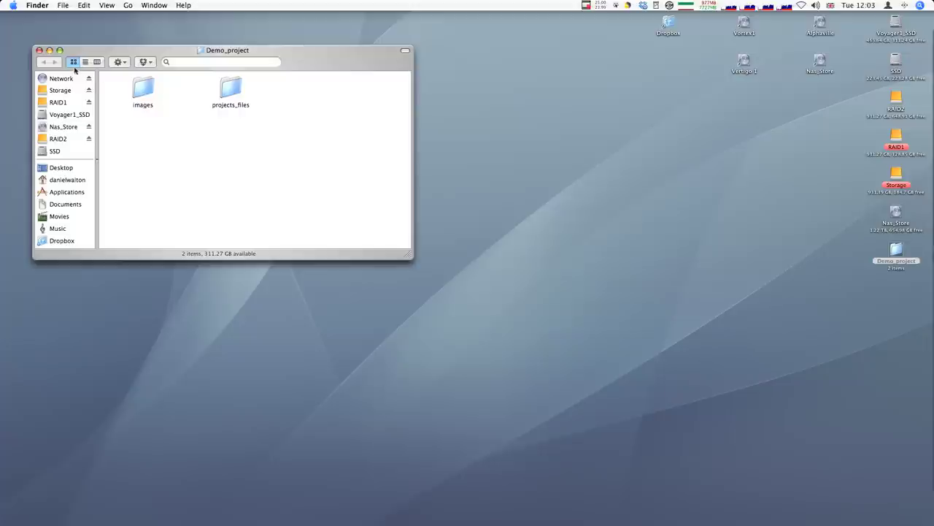
{"action": "left_click", "coordinate": [39, 51]}
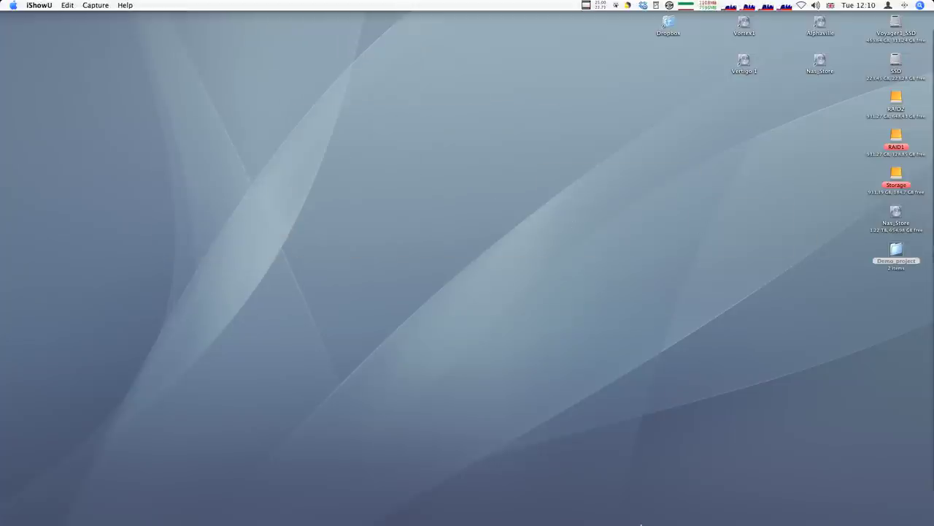
Step: Switch to Adobe InDesign CS3, bring up its welcome screen and close it again
{"action": "mouse_move", "coordinate": [630, 520]}
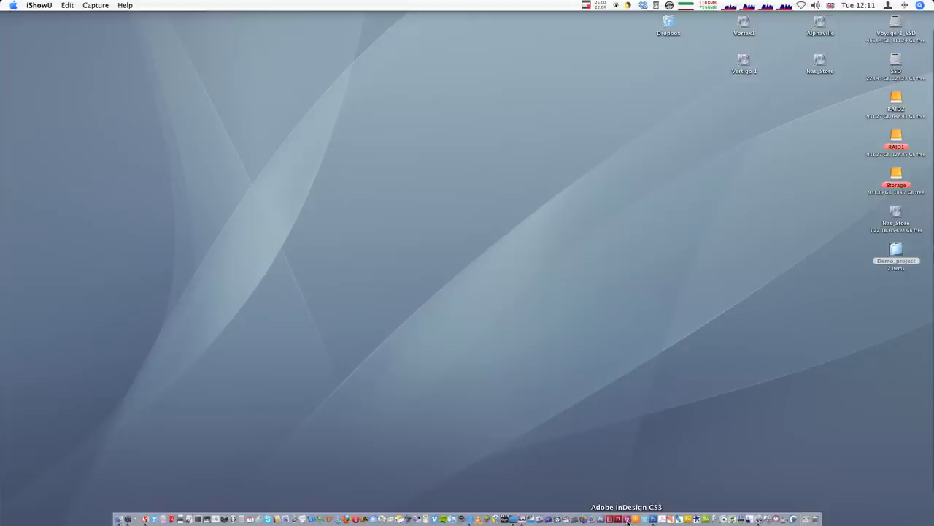
{"action": "left_click", "coordinate": [626, 520]}
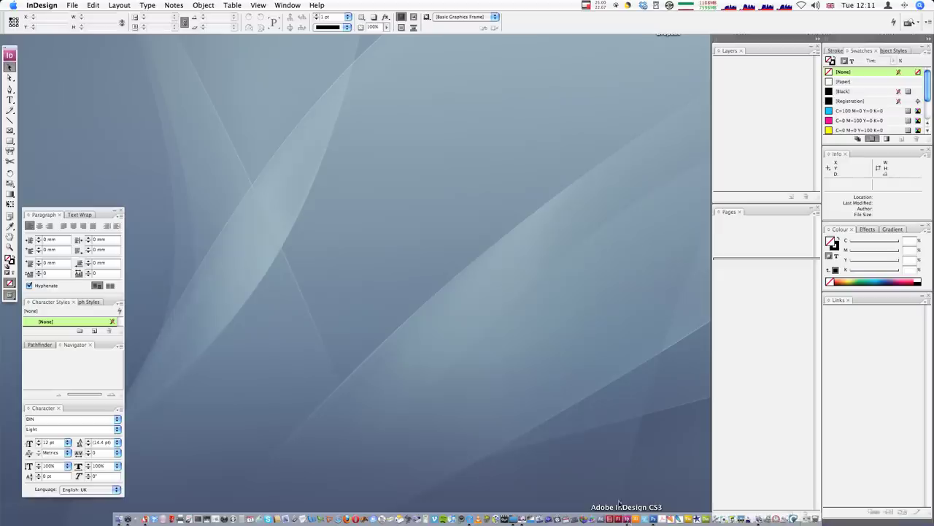
{"action": "left_click", "coordinate": [315, 5]}
{"action": "left_click", "coordinate": [320, 29]}
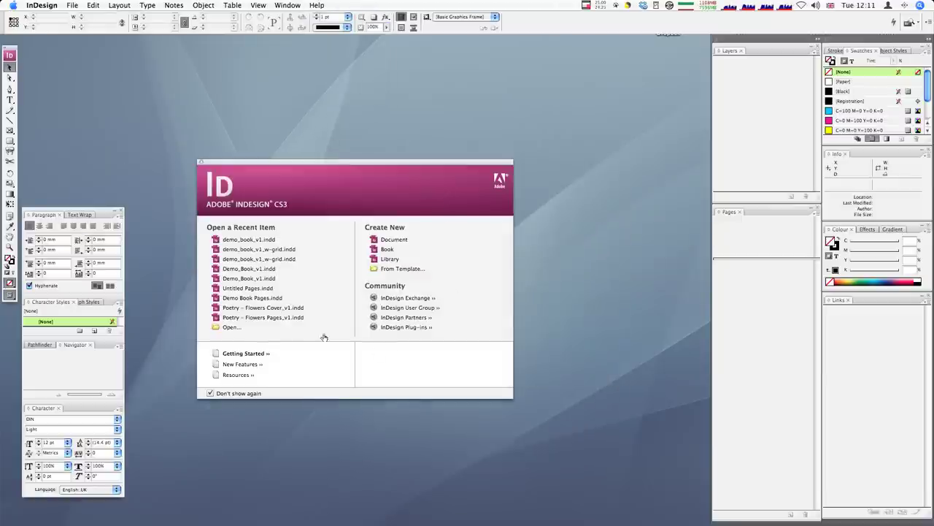
{"action": "left_click", "coordinate": [201, 162]}
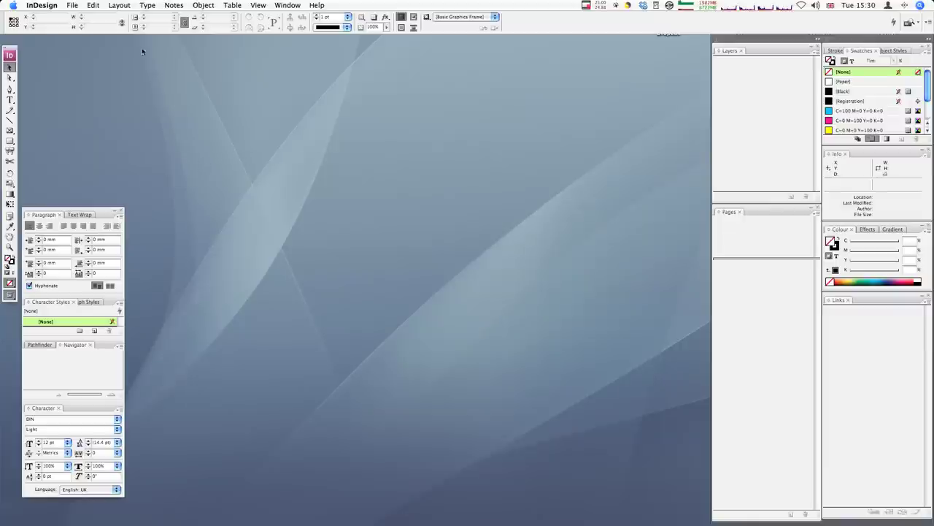
{"action": "left_click", "coordinate": [70, 5]}
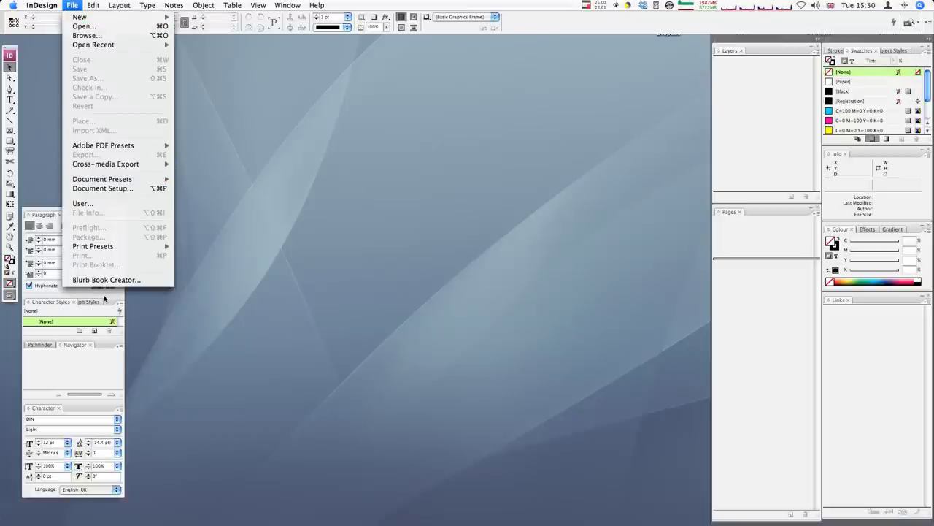
{"action": "left_click", "coordinate": [158, 283]}
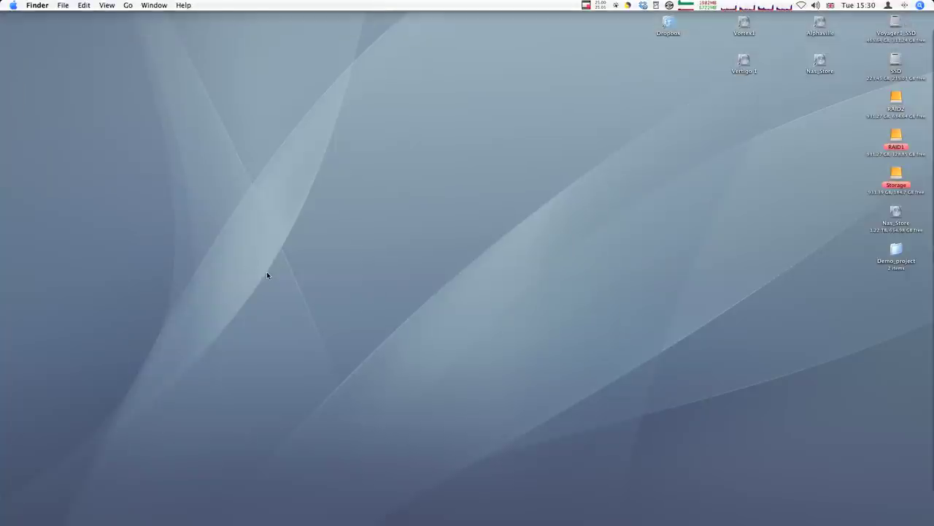
Step: Switch to Firefox and select the Standard Portrait printed book on Blurb's Book Pricing page
{"action": "left_click", "coordinate": [810, 520]}
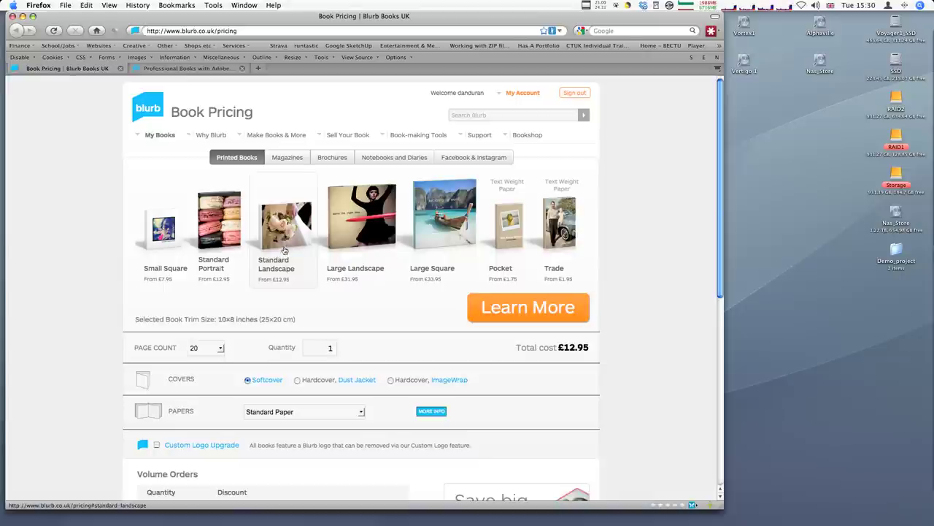
{"action": "left_click", "coordinate": [219, 223]}
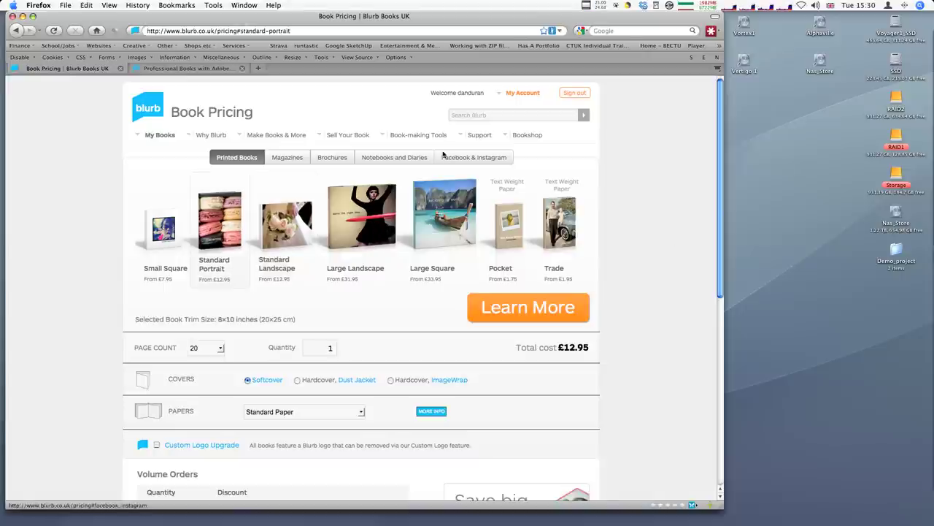
Step: Go to Blurb's Adobe InDesign plug-in page and follow its link to the plug-in download page
{"action": "mouse_move", "coordinate": [420, 143]}
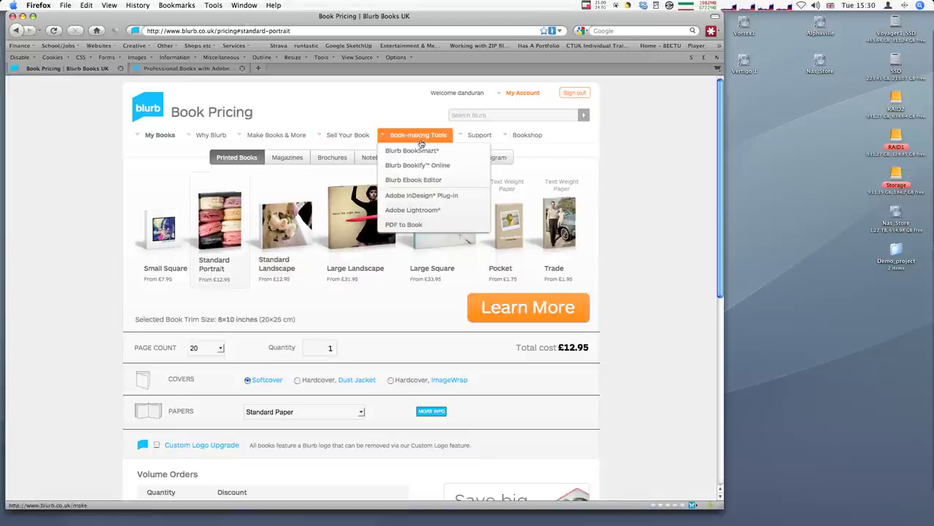
{"action": "left_click", "coordinate": [424, 200]}
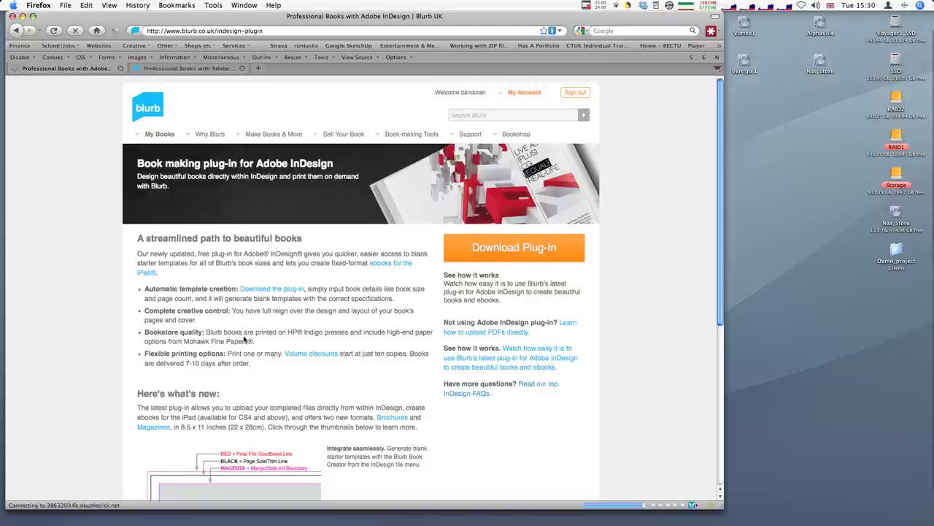
{"action": "scroll", "coordinate": [325, 334], "scroll_direction": "down", "scroll_amount": 2}
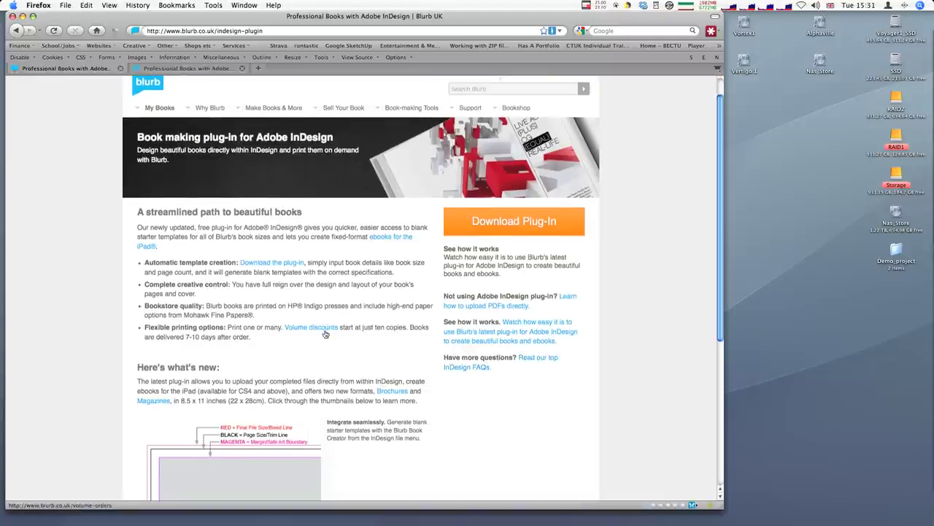
{"action": "left_click", "coordinate": [278, 264]}
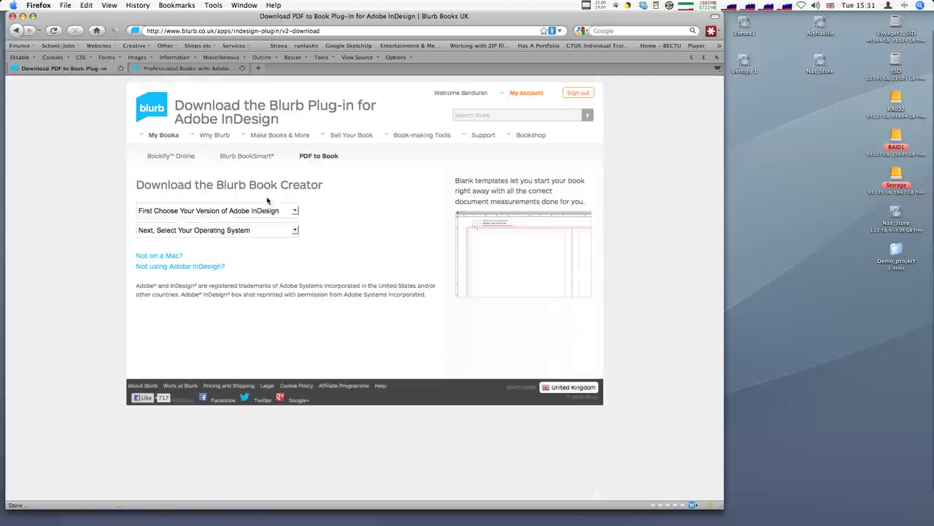
Step: Choose Adobe InDesign CS3 and Mac OS X 10.4/10.5 as the versions for the Blurb Book Creator download
{"action": "left_click", "coordinate": [266, 212]}
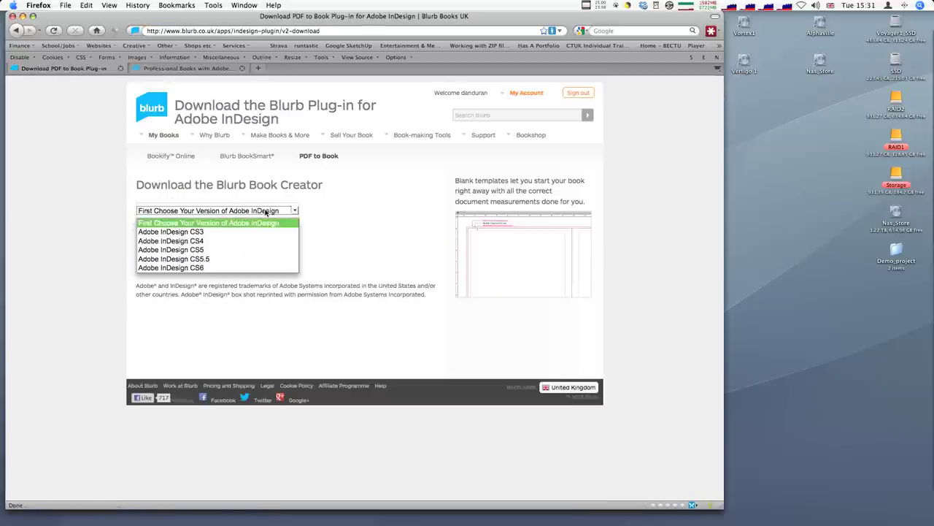
{"action": "left_click", "coordinate": [208, 233]}
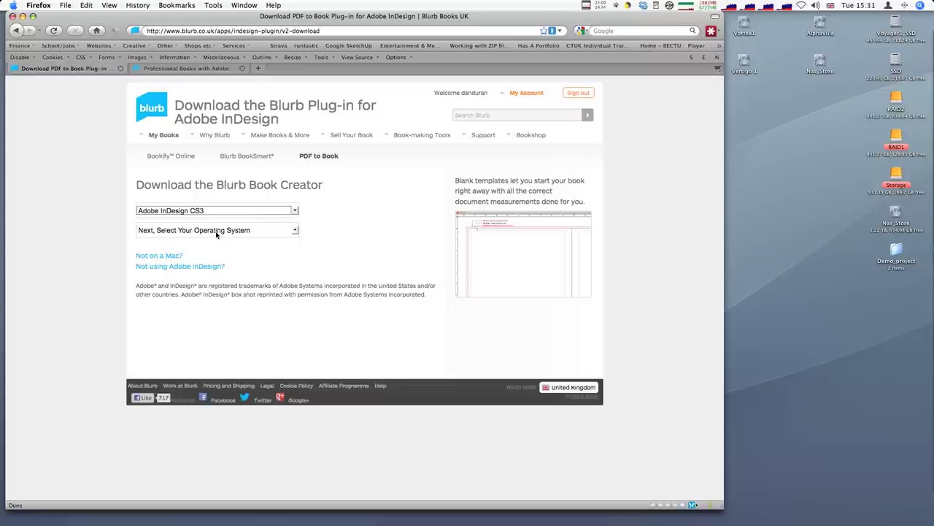
{"action": "left_click", "coordinate": [213, 230]}
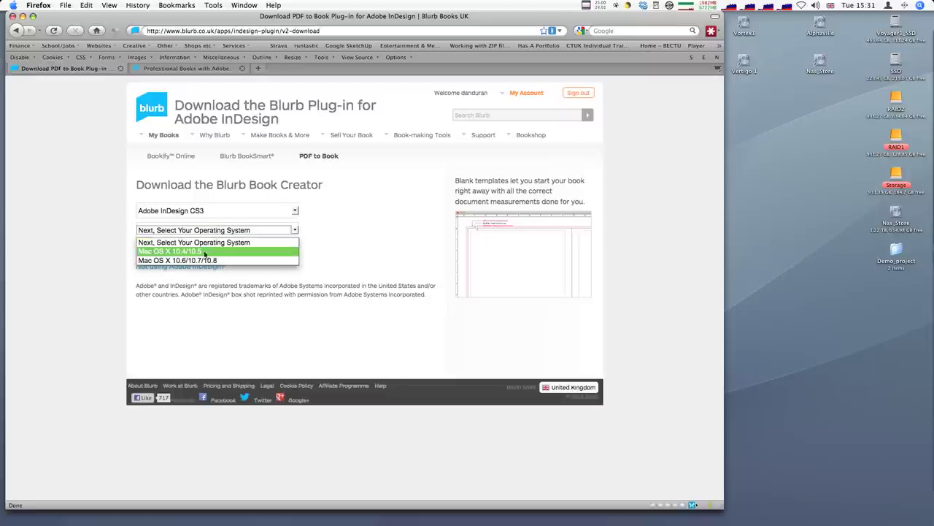
{"action": "left_click", "coordinate": [197, 251]}
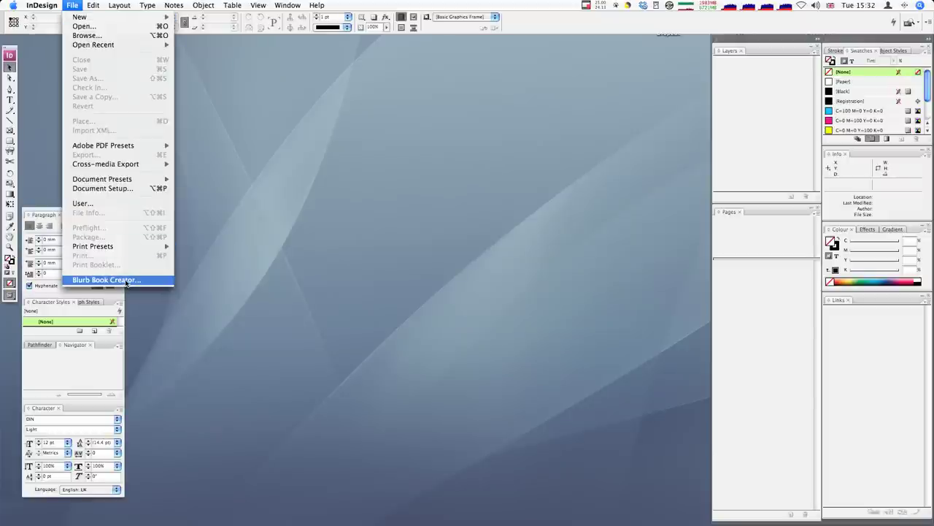
Step: Open Blurb Book Creator in InDesign and start a new book project
{"action": "left_click", "coordinate": [126, 281]}
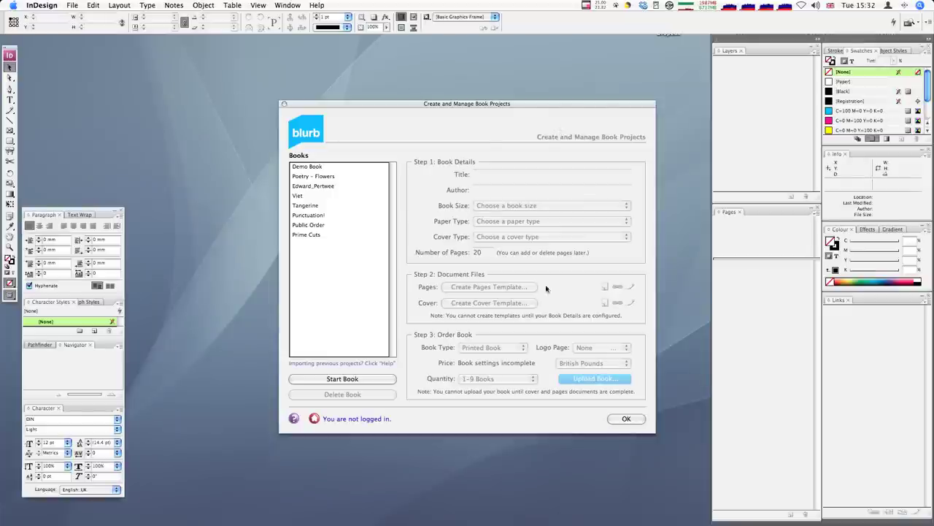
{"action": "left_click", "coordinate": [359, 330]}
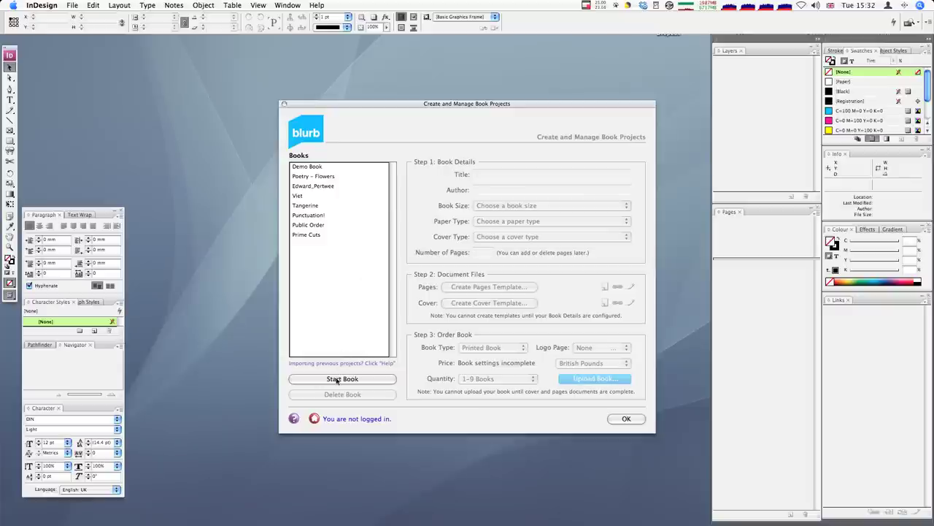
{"action": "left_click", "coordinate": [337, 379]}
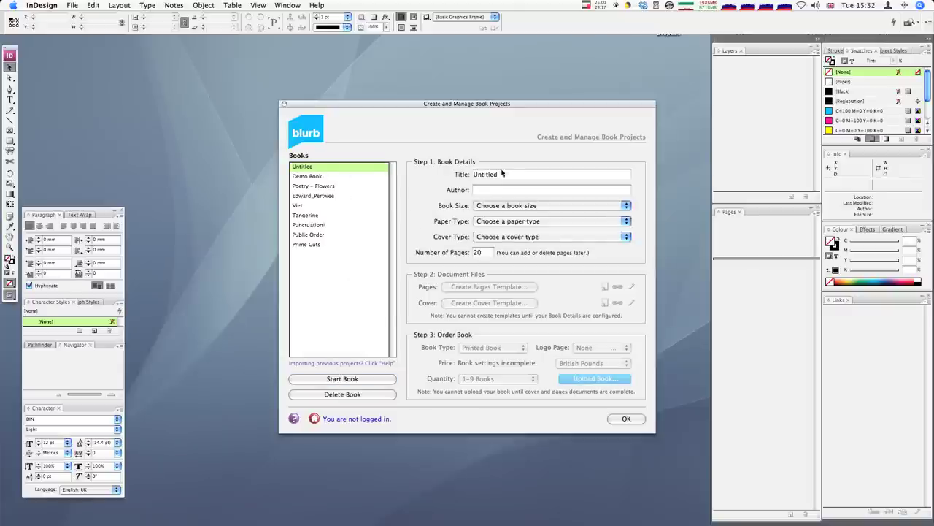
Step: Title the new book demo_book and enter the author's full name
{"action": "double_click", "coordinate": [529, 174]}
{"action": "type", "text": "demo"}
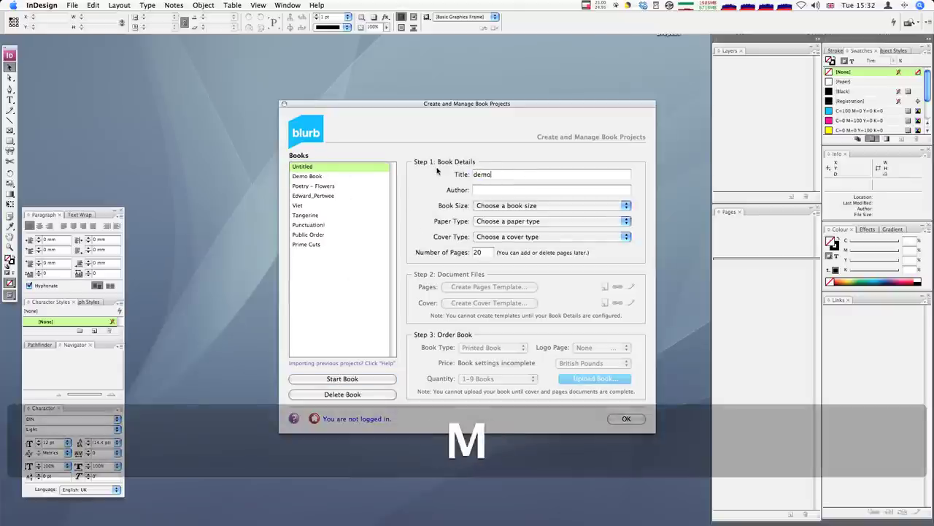
{"action": "type", "text": "_book"}
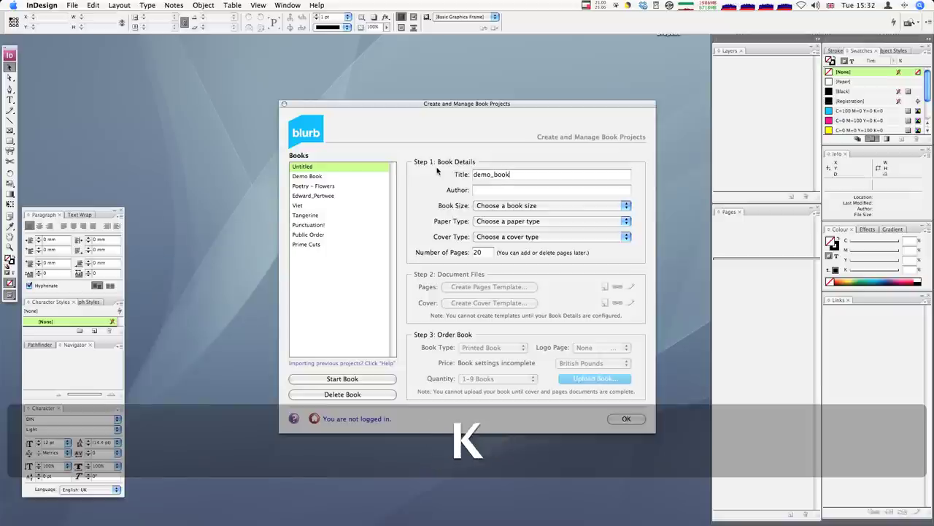
{"action": "left_click", "coordinate": [518, 190]}
{"action": "type", "text": "Dan Duran"}
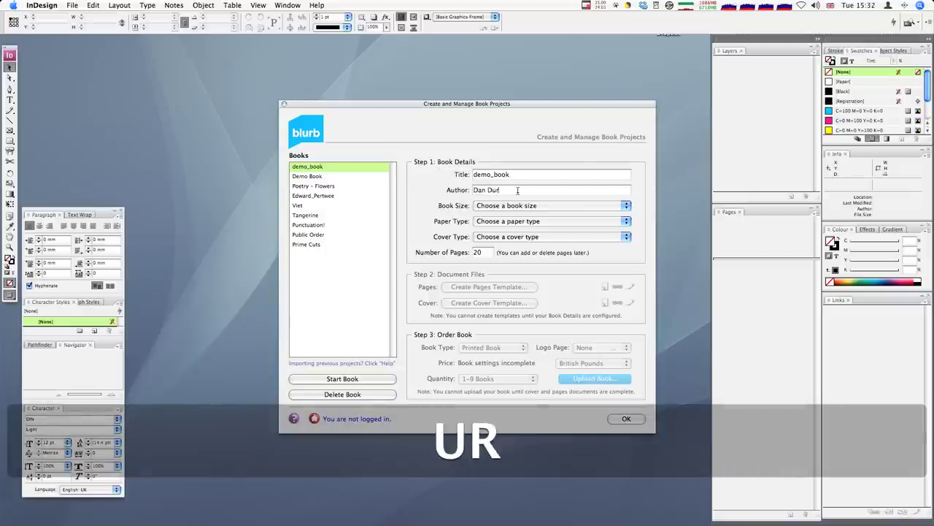
Step: Set the book size of demo_book to Standard Portrait 8x10
{"action": "left_click", "coordinate": [523, 206]}
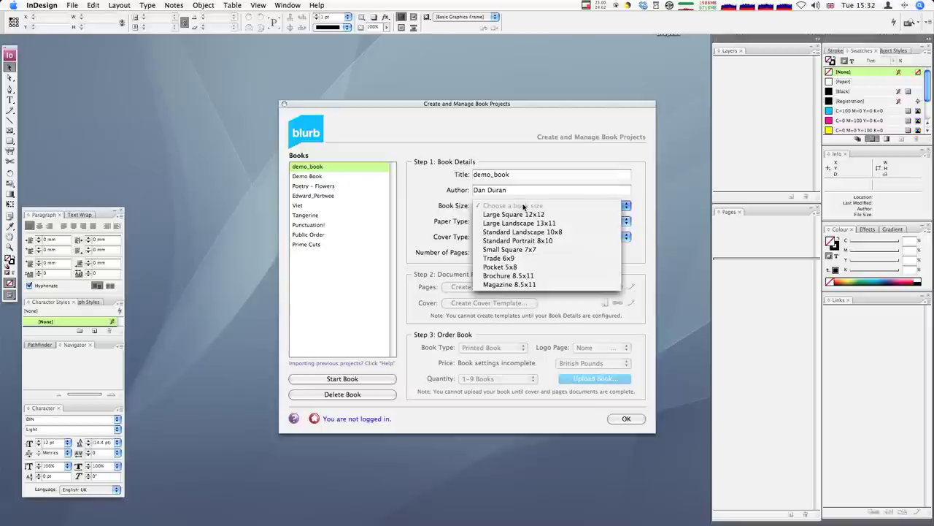
{"action": "left_click", "coordinate": [532, 242]}
{"action": "left_click", "coordinate": [551, 206]}
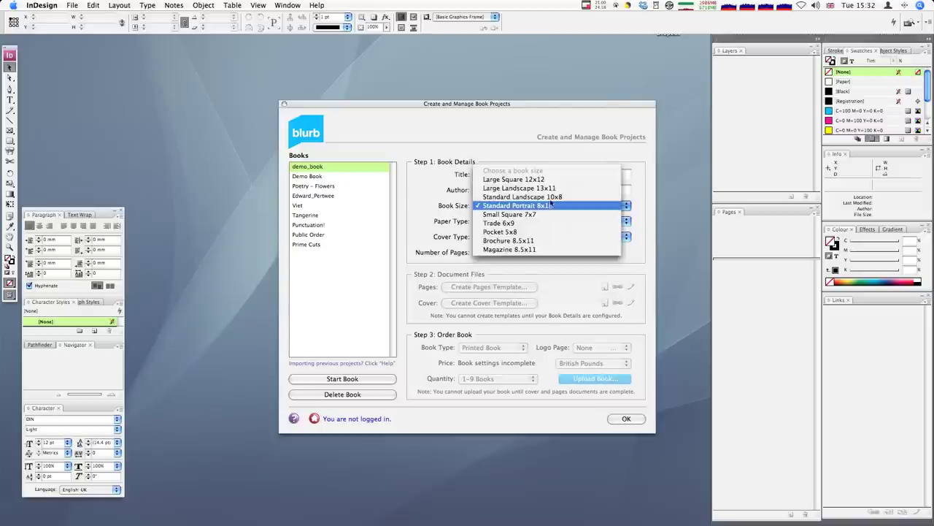
{"action": "left_click", "coordinate": [442, 210]}
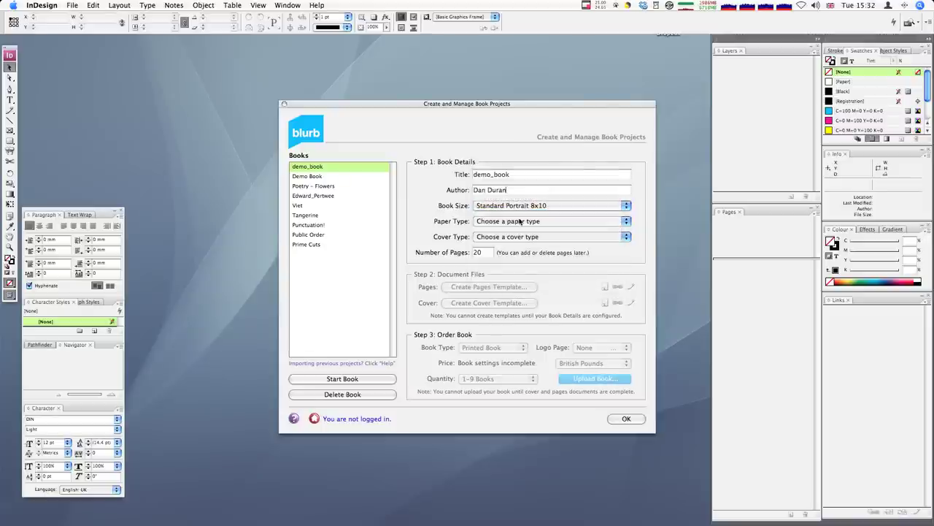
Step: Choose Standard (80# Text, Semi-Matte) as the paper type and Softcover (Perfect Bound) as the cover type
{"action": "left_click", "coordinate": [521, 221]}
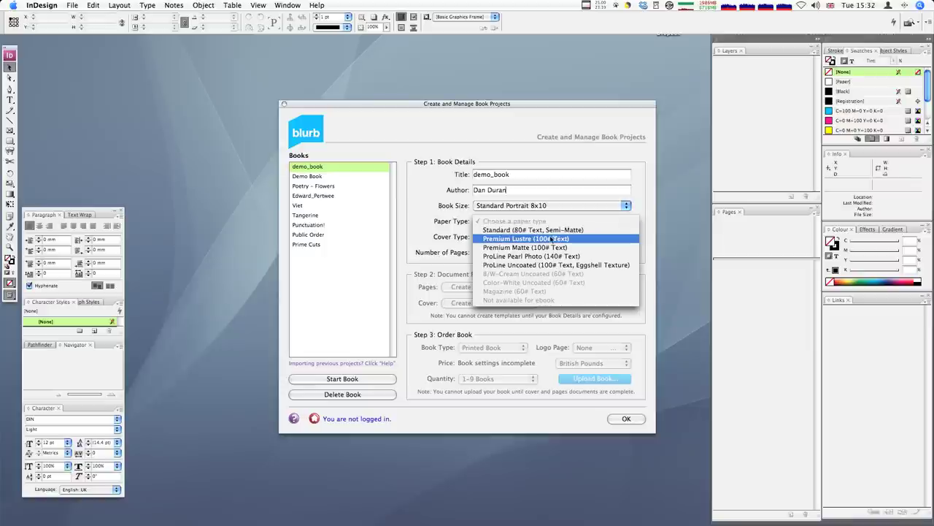
{"action": "left_click", "coordinate": [536, 231]}
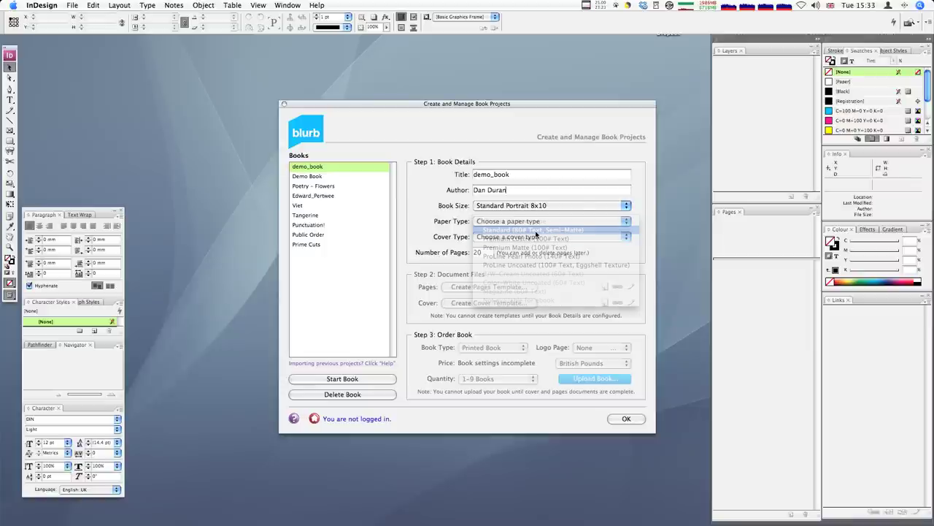
{"action": "left_click", "coordinate": [520, 240]}
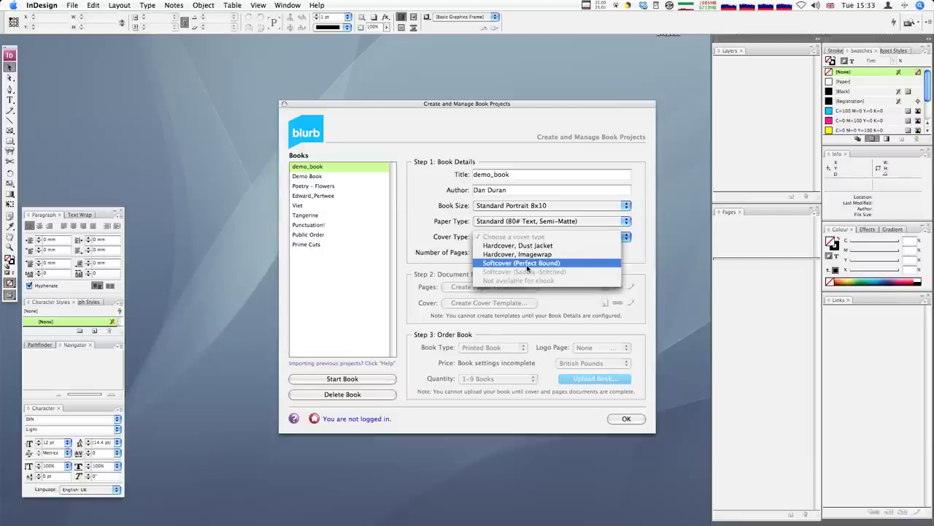
{"action": "left_click", "coordinate": [527, 265]}
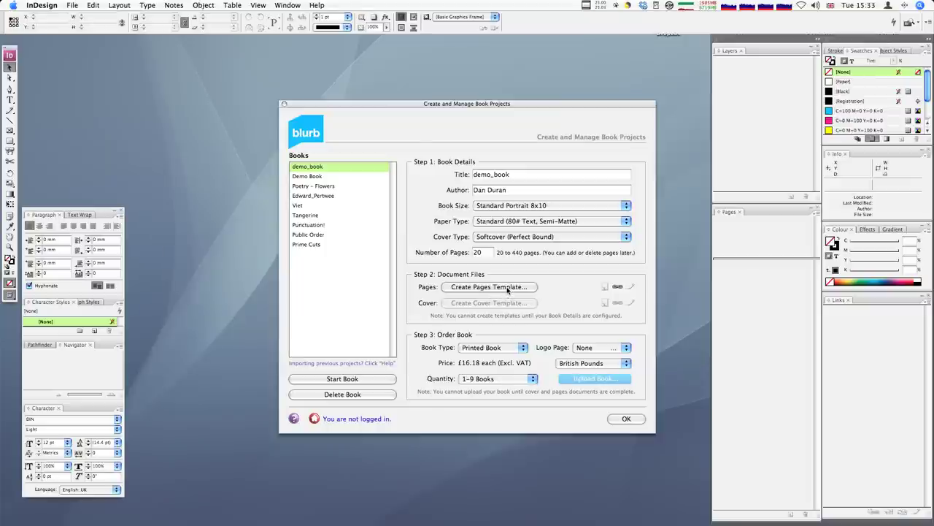
Step: Create the pages template and save it as demo_book Pages_v1.indd in the projects_files folder of Demo_project on the desktop
{"action": "left_click", "coordinate": [509, 288]}
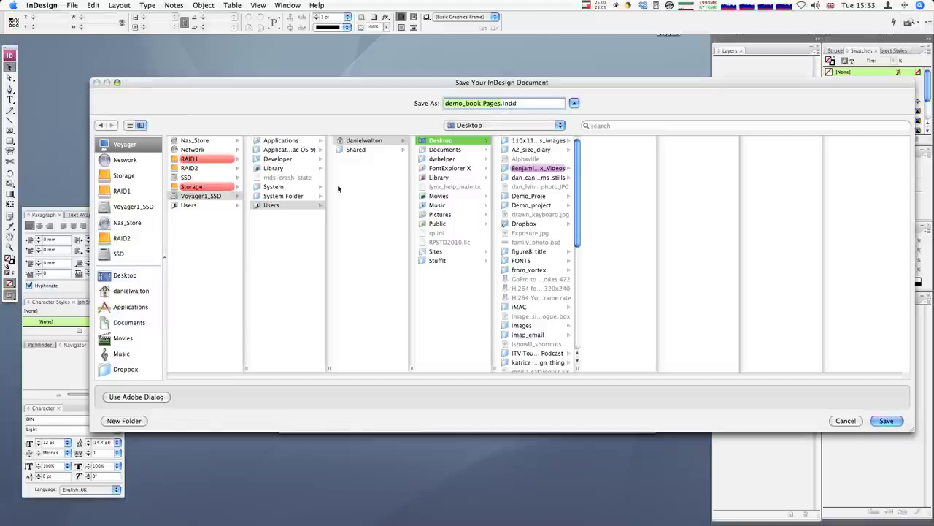
{"action": "left_click", "coordinate": [117, 275]}
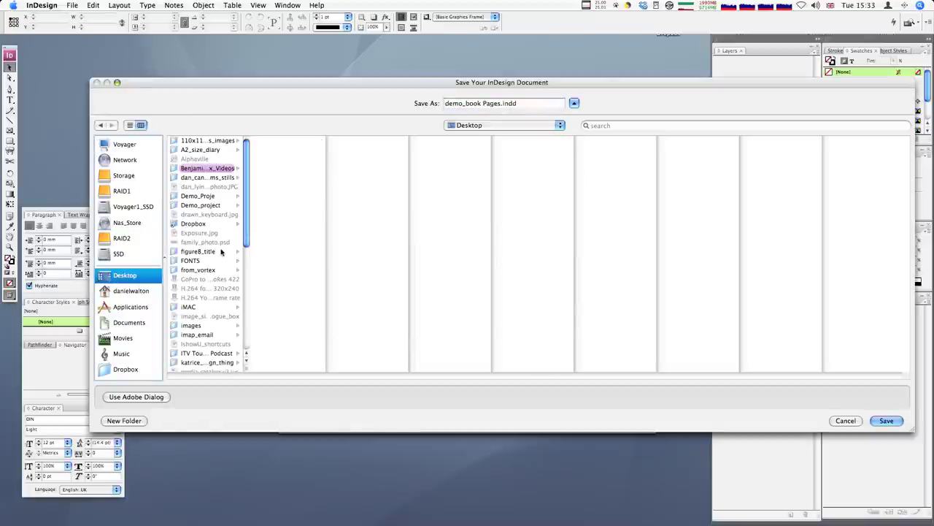
{"action": "left_click", "coordinate": [207, 205]}
{"action": "left_click", "coordinate": [283, 151]}
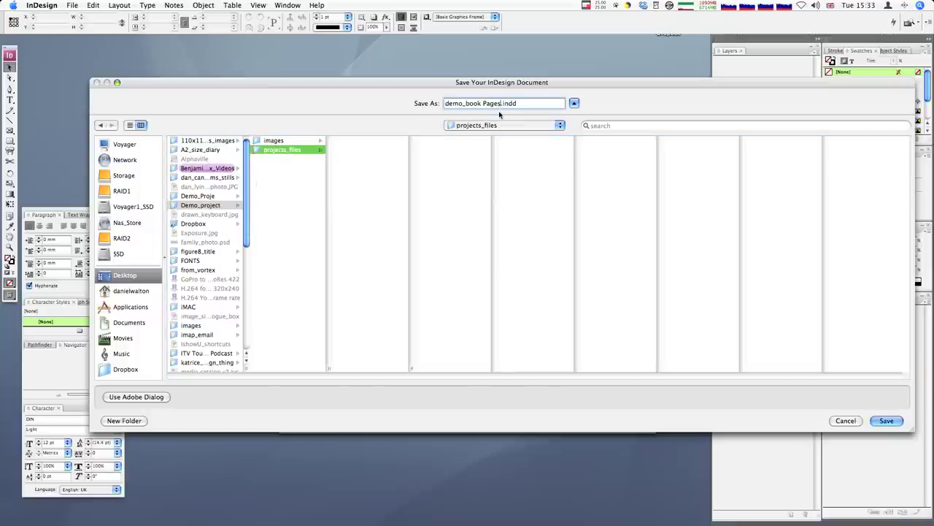
{"action": "type", "text": "_v1"}
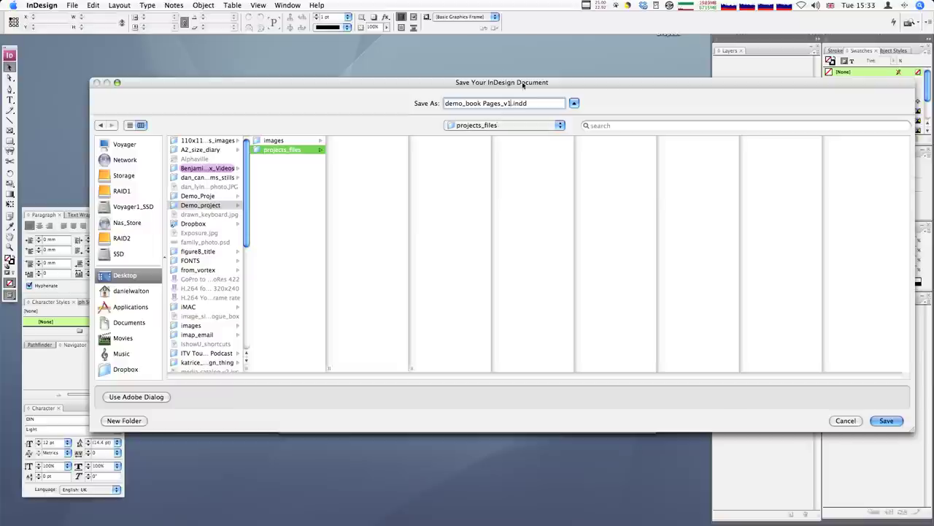
{"action": "left_click", "coordinate": [886, 421]}
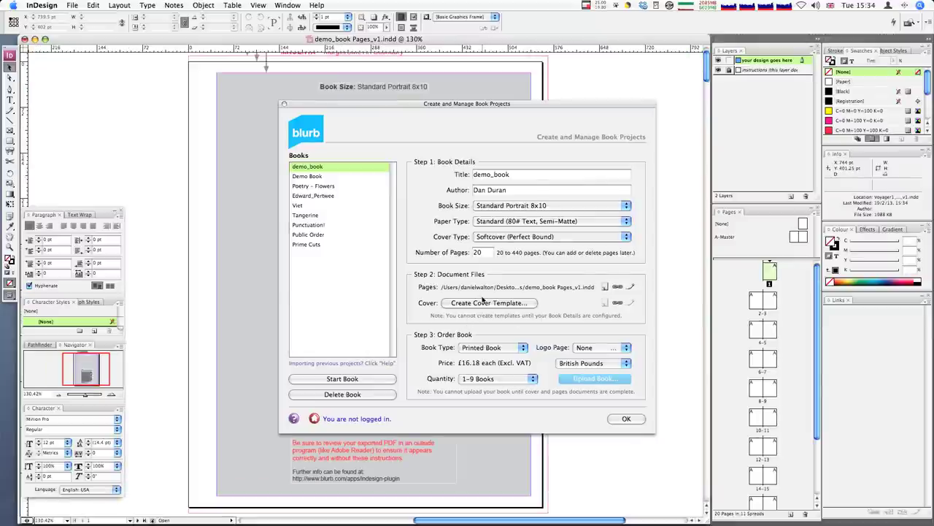
{"action": "left_click", "coordinate": [626, 419]}
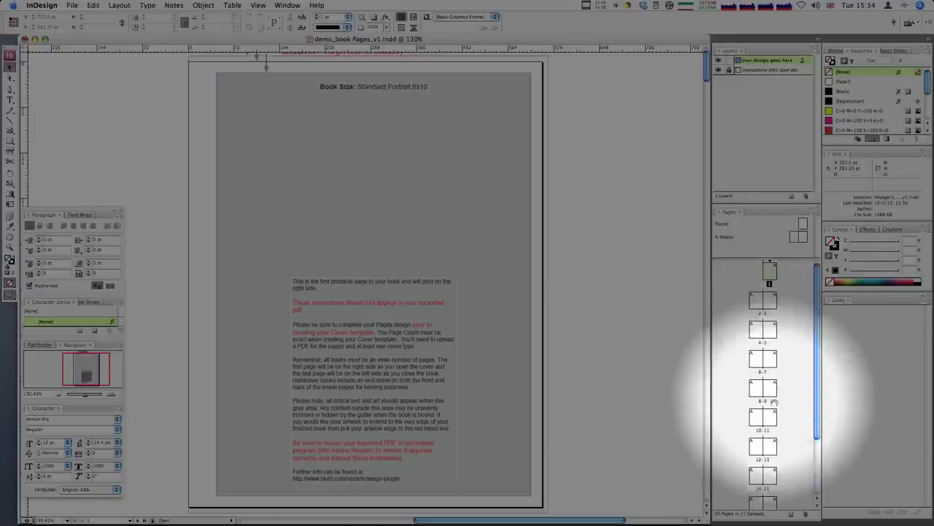
Step: Look over the document's page spreads and compare the first page with the instructions layer shown and hidden
{"action": "scroll", "coordinate": [769, 381], "scroll_direction": "down", "scroll_amount": 3}
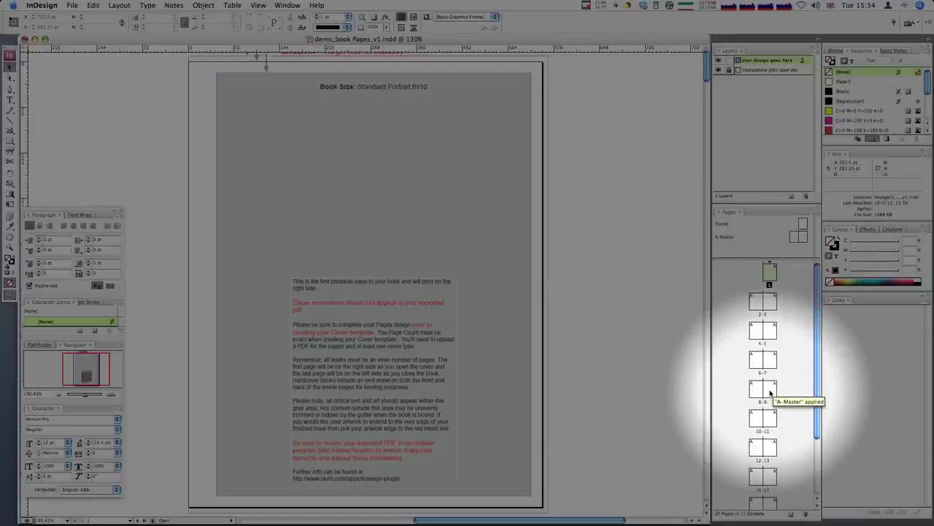
{"action": "scroll", "coordinate": [771, 382], "scroll_direction": "up", "scroll_amount": 4}
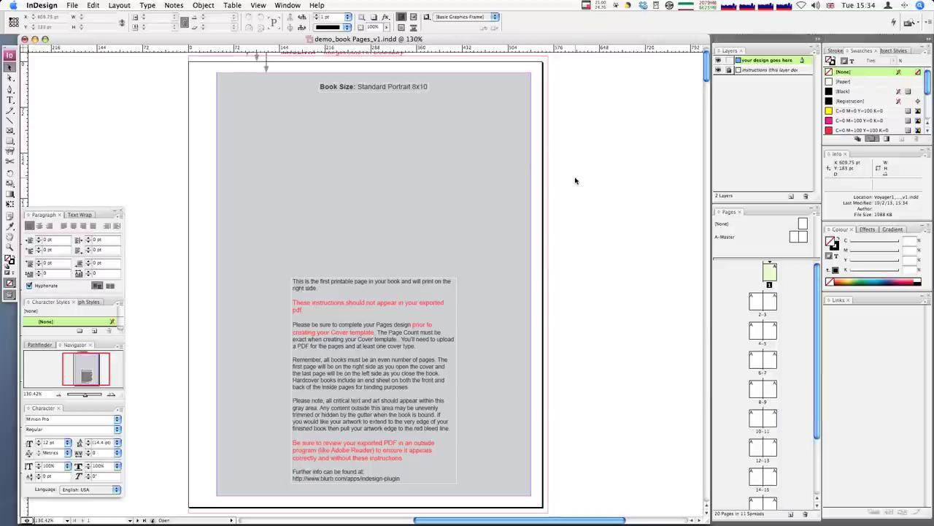
{"action": "key", "text": "super+minus"}
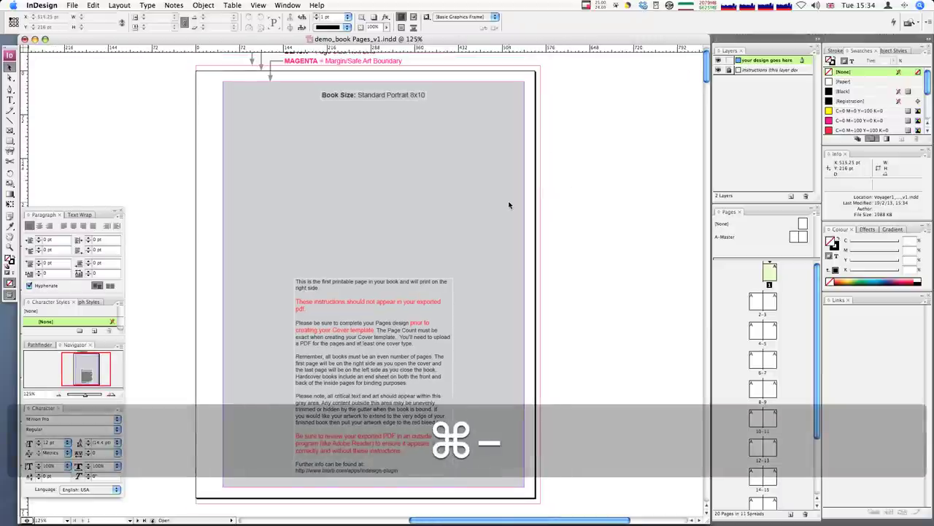
{"action": "key", "text": "super+minus"}
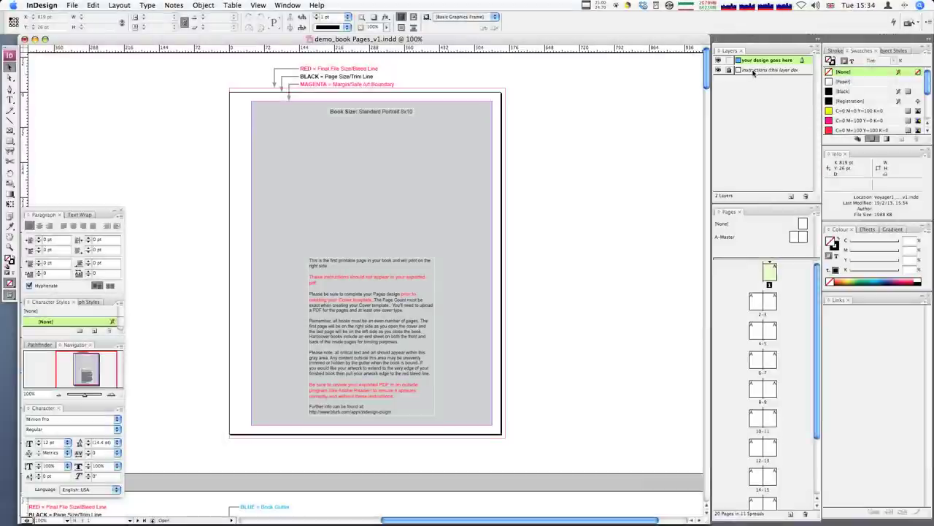
{"action": "left_click", "coordinate": [754, 71]}
{"action": "left_click", "coordinate": [718, 70]}
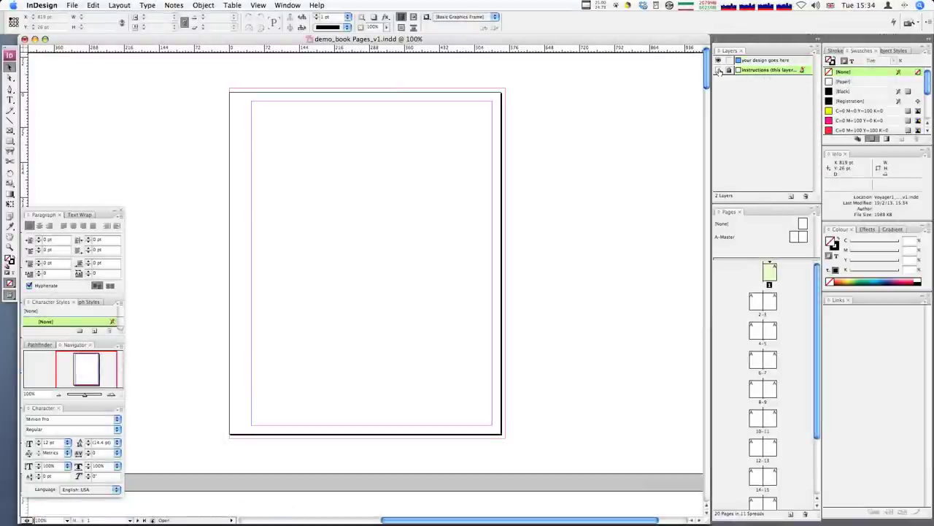
{"action": "left_click", "coordinate": [718, 70]}
{"action": "left_click", "coordinate": [718, 70]}
{"action": "left_click", "coordinate": [719, 70]}
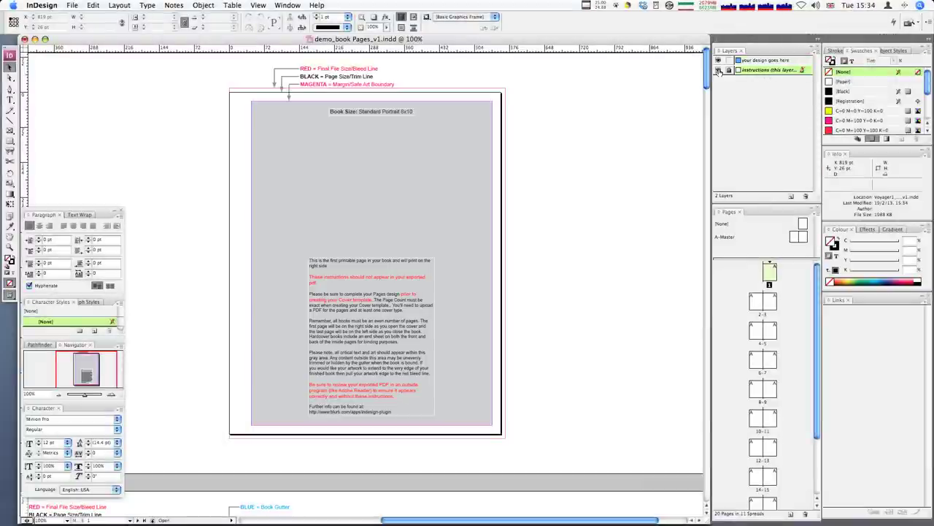
{"action": "left_click", "coordinate": [718, 70]}
{"action": "left_click", "coordinate": [719, 70]}
Step: Hide the instructions layer and make the "your design goes here" layer active
{"action": "left_click", "coordinate": [765, 62]}
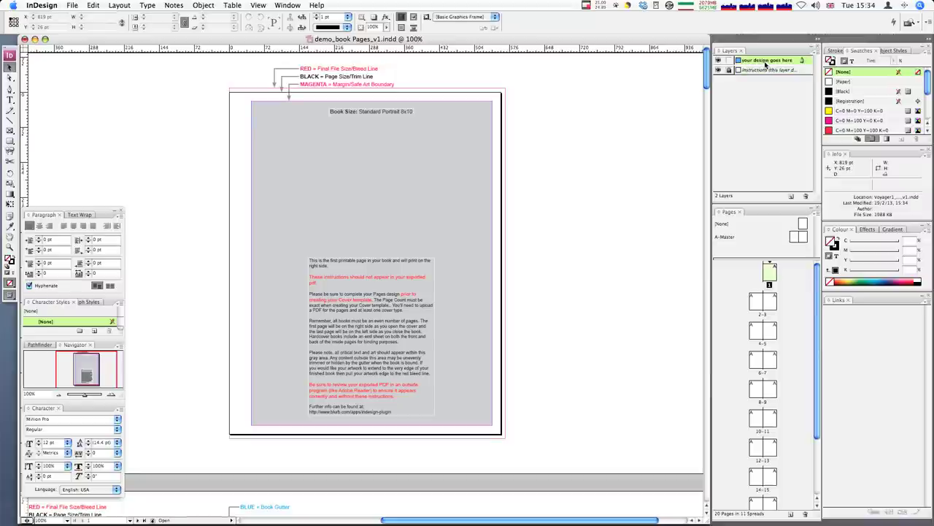
{"action": "left_click", "coordinate": [728, 70]}
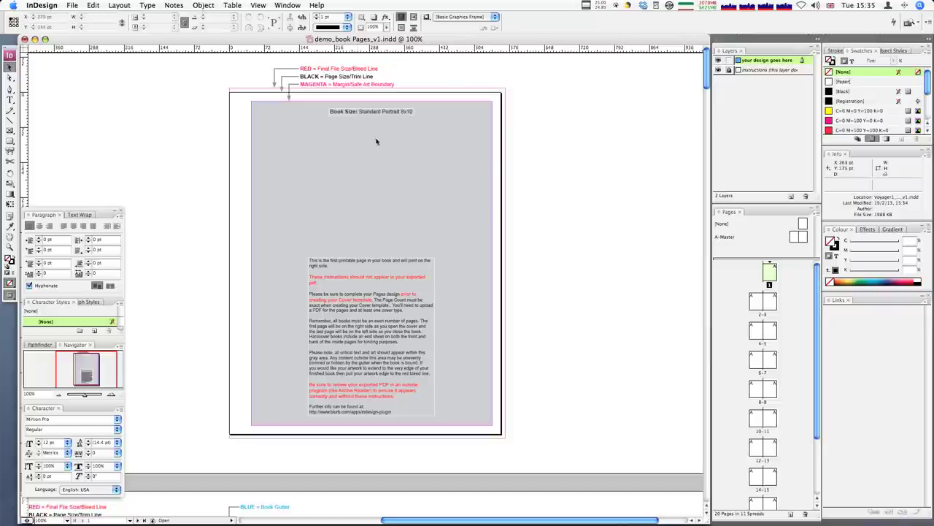
{"action": "left_click_drag", "start_coordinate": [788, 70], "coordinate": [781, 110]}
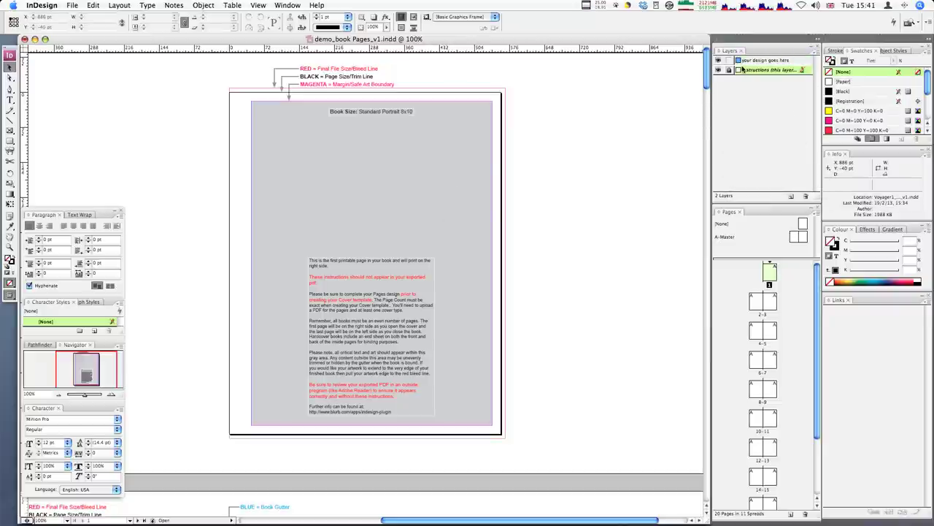
{"action": "left_click", "coordinate": [718, 70]}
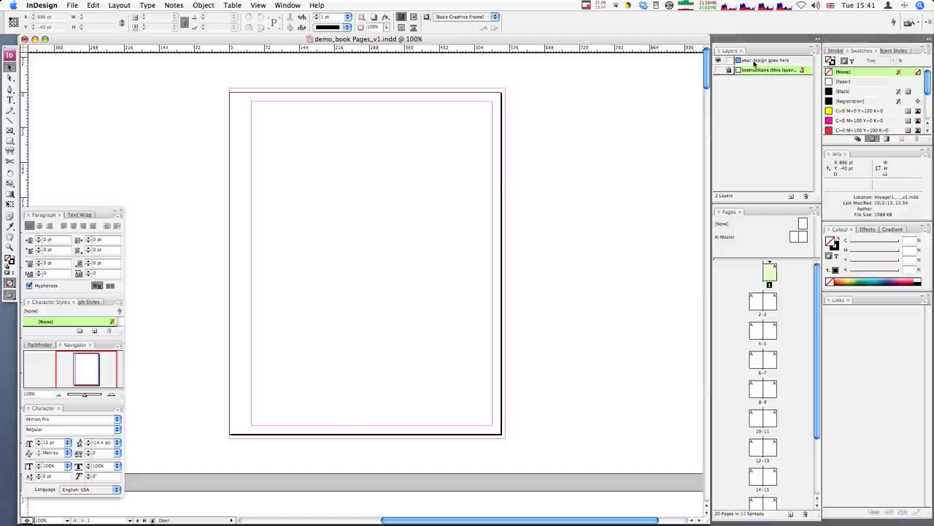
{"action": "left_click", "coordinate": [755, 61]}
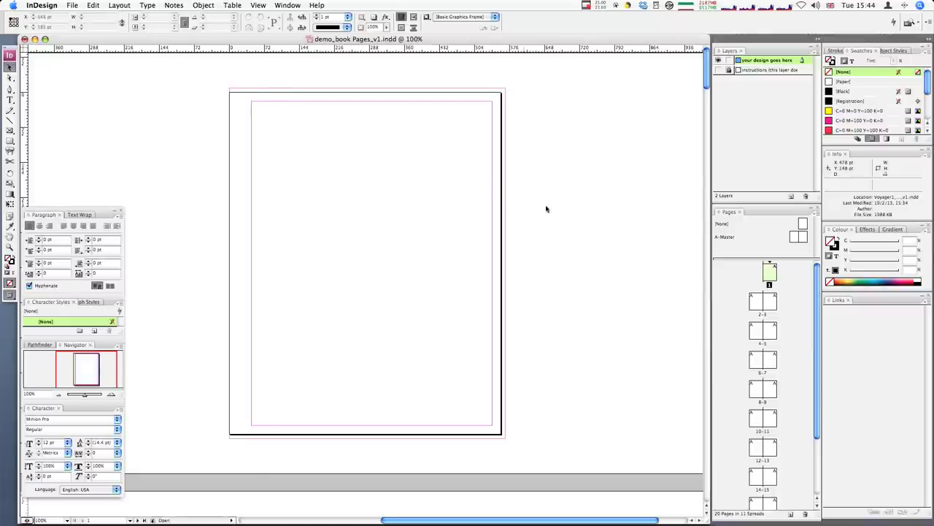
Step: Open the right page of A-Master and set its number of columns to 4
{"action": "double_click", "coordinate": [805, 241]}
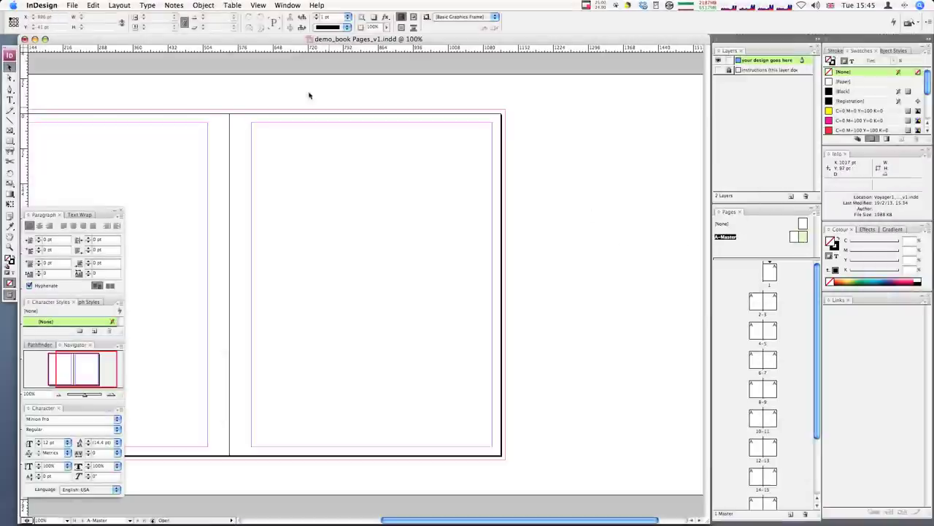
{"action": "left_click", "coordinate": [120, 5]}
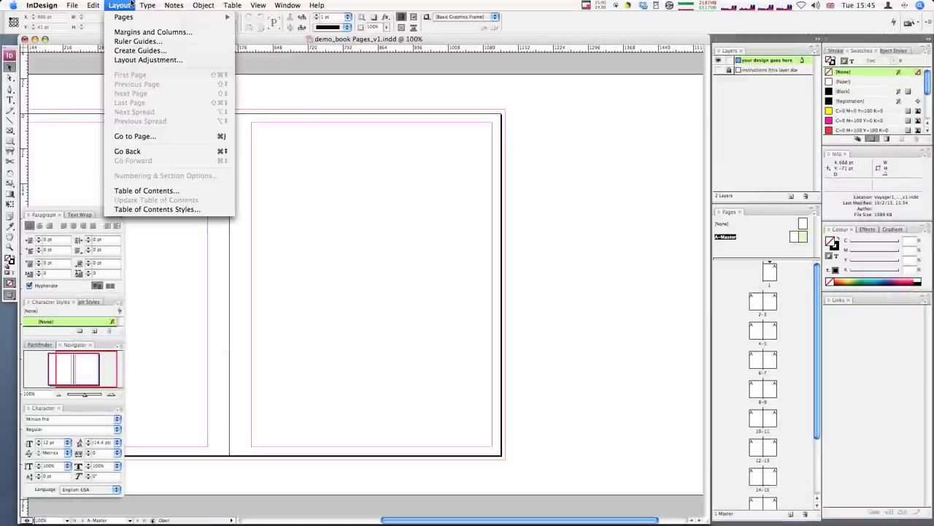
{"action": "left_click", "coordinate": [136, 34]}
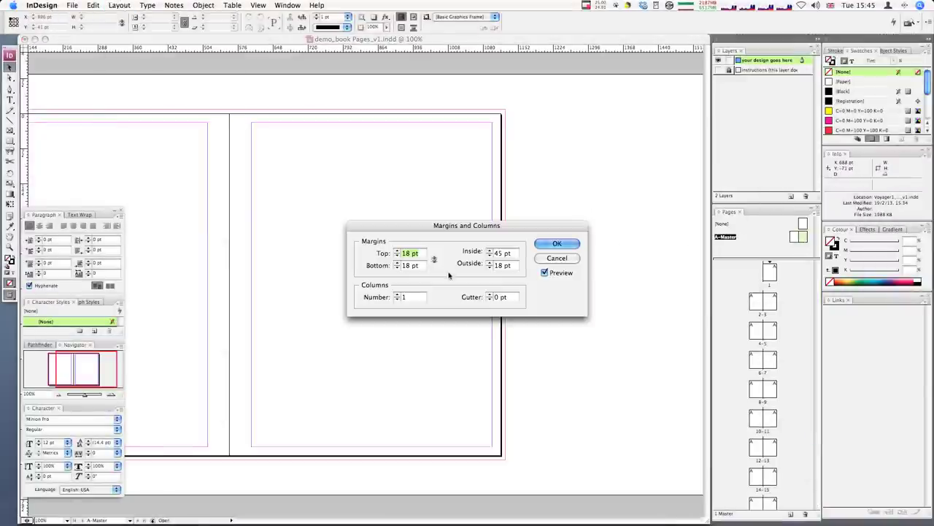
{"action": "double_click", "coordinate": [399, 296]}
{"action": "type", "text": "3"}
{"action": "left_click", "coordinate": [396, 294]}
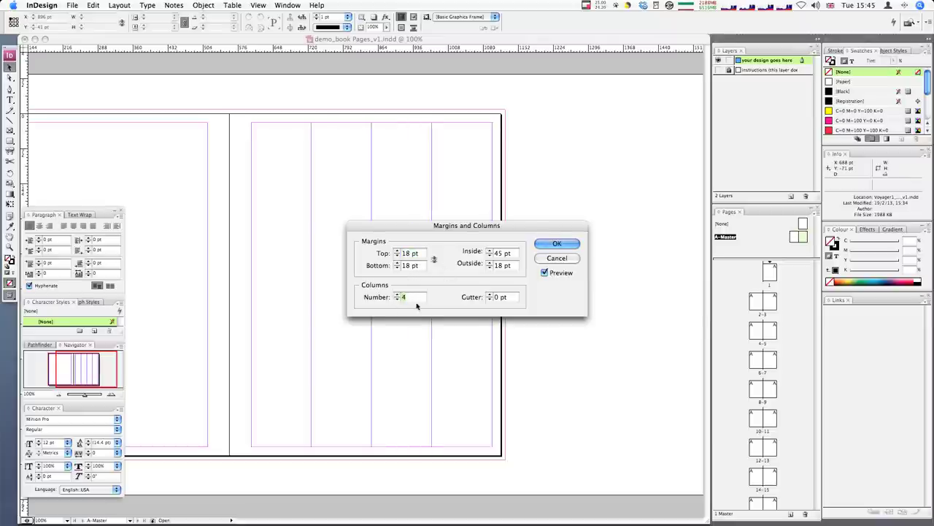
Step: Set the column gutter of the right A-Master page to 6 pt and apply the margin and column settings
{"action": "left_click", "coordinate": [490, 294]}
{"action": "left_click", "coordinate": [490, 294]}
{"action": "left_click", "coordinate": [490, 294]}
{"action": "left_click", "coordinate": [490, 294]}
{"action": "left_click", "coordinate": [489, 294]}
{"action": "left_click", "coordinate": [490, 294]}
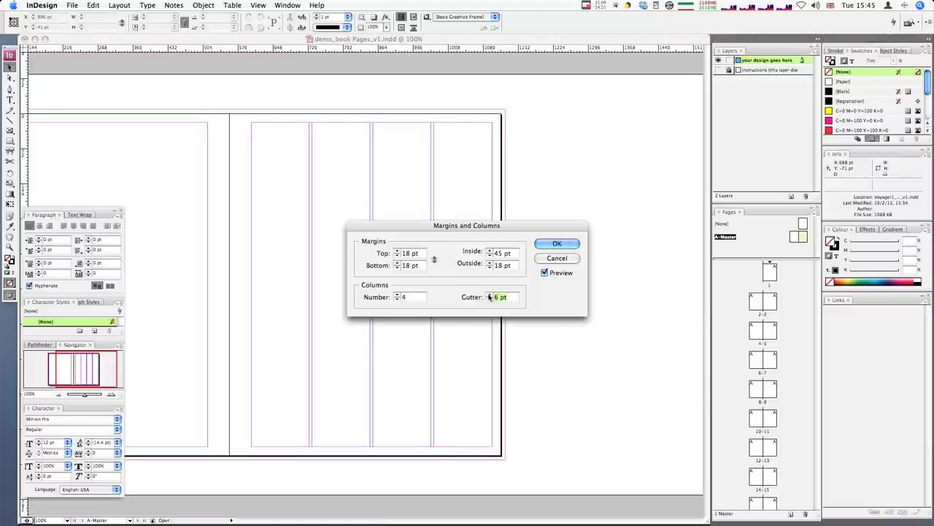
{"action": "left_click", "coordinate": [556, 244]}
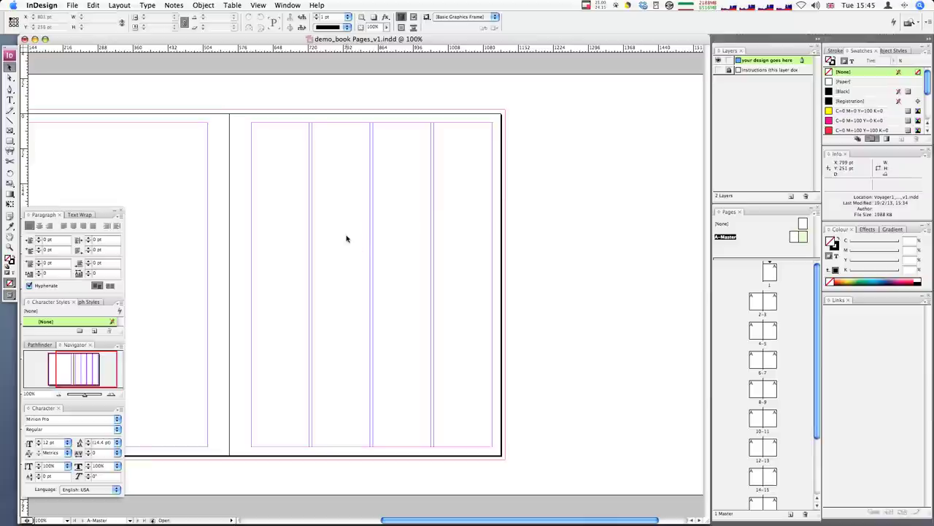
Step: Check the column guides on pages 1, 3, 5 and 7
{"action": "double_click", "coordinate": [772, 273]}
{"action": "double_click", "coordinate": [773, 301]}
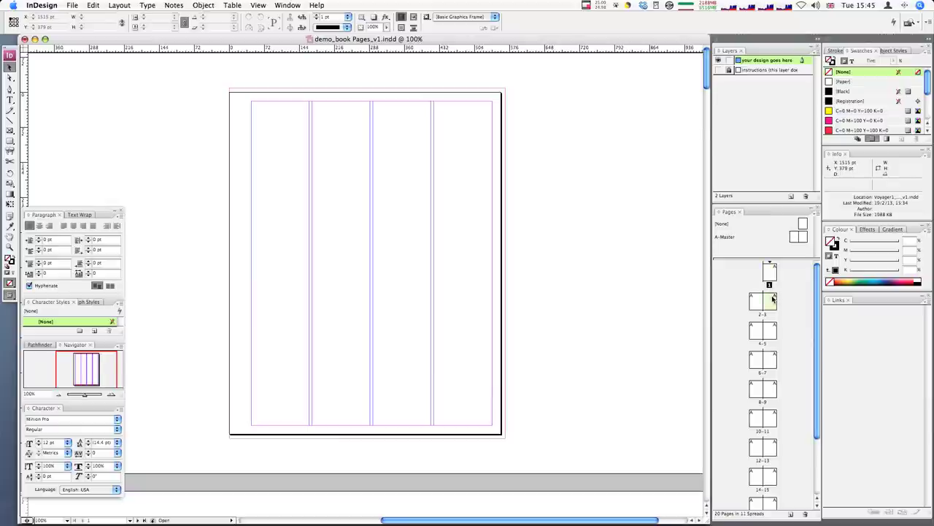
{"action": "double_click", "coordinate": [772, 330]}
{"action": "left_click", "coordinate": [773, 359]}
{"action": "double_click", "coordinate": [772, 359]}
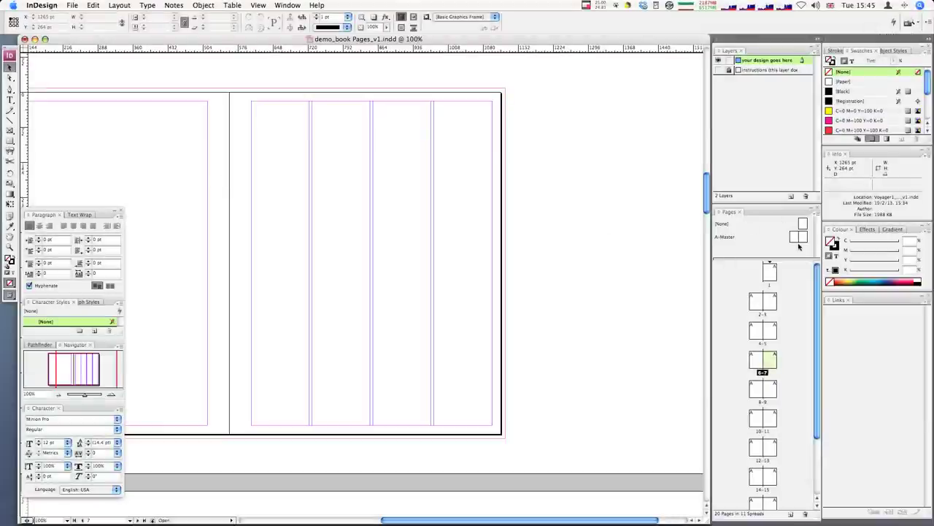
Step: Open the left page of A-Master and set its number of columns to 4
{"action": "double_click", "coordinate": [800, 239]}
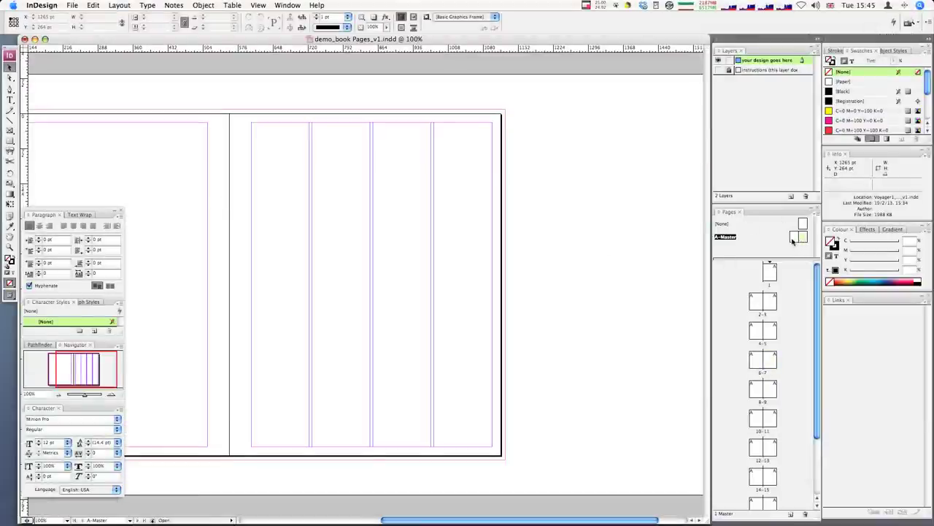
{"action": "left_click", "coordinate": [119, 5]}
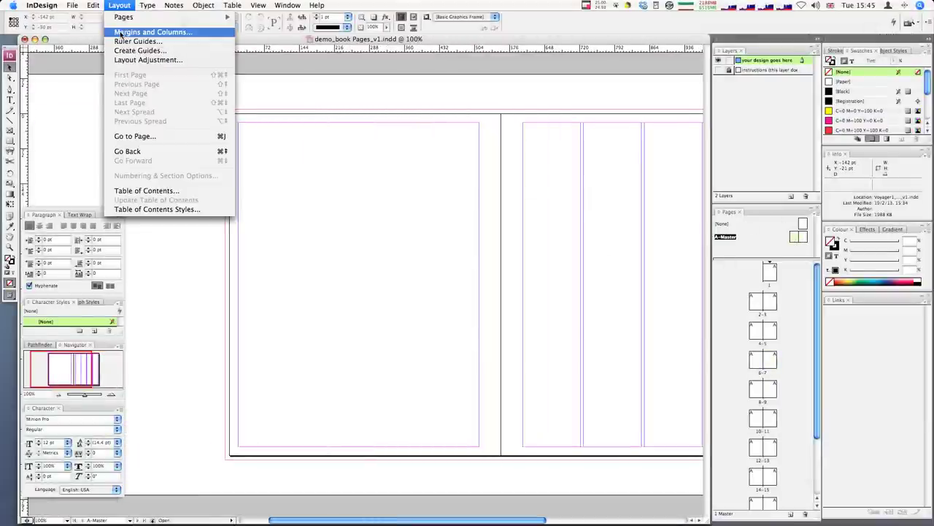
{"action": "left_click", "coordinate": [153, 34]}
{"action": "left_click", "coordinate": [396, 294]}
{"action": "left_click", "coordinate": [397, 294]}
{"action": "left_click", "coordinate": [396, 294]}
Step: Set the column gutter of the left A-Master page to 5 pt and apply the margin and column settings
{"action": "left_click", "coordinate": [488, 294]}
{"action": "left_click", "coordinate": [488, 294]}
{"action": "left_click", "coordinate": [488, 294]}
{"action": "left_click", "coordinate": [488, 294]}
{"action": "left_click", "coordinate": [488, 295]}
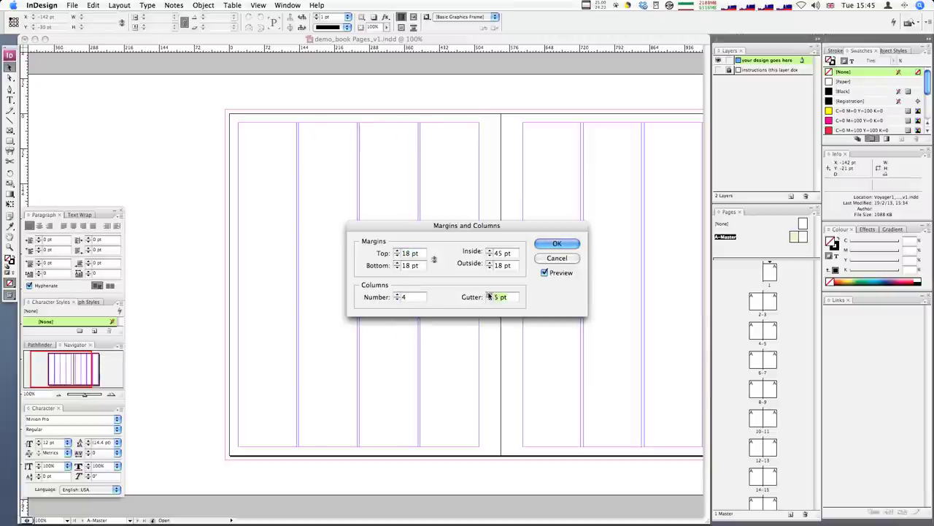
{"action": "left_click", "coordinate": [557, 244]}
Step: Check the column guides on page 1 and spread 2-3, and save the book pages document
{"action": "double_click", "coordinate": [770, 272]}
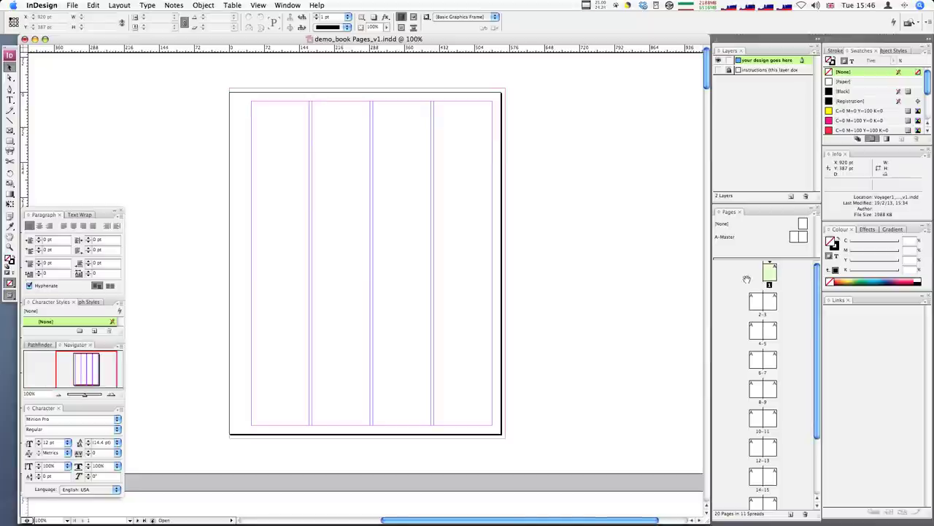
{"action": "left_click", "coordinate": [75, 5]}
{"action": "left_click", "coordinate": [88, 71]}
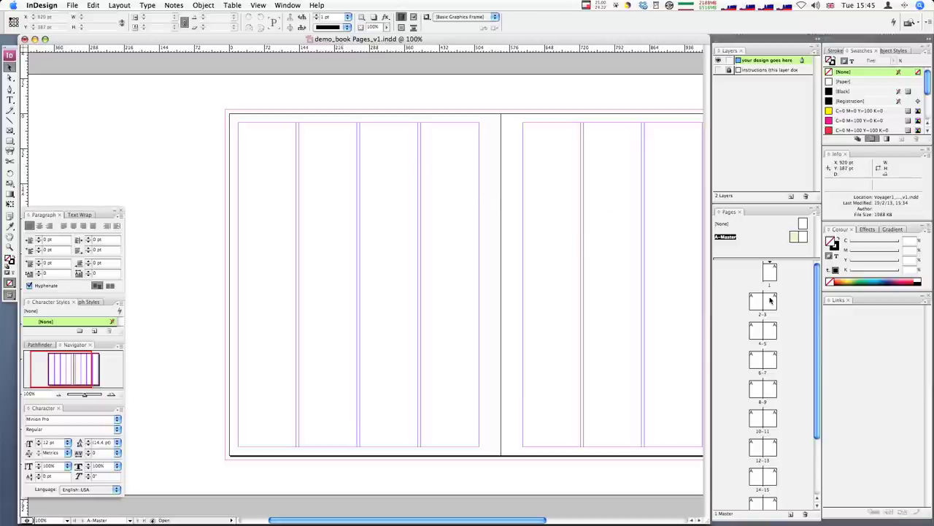
{"action": "double_click", "coordinate": [768, 300]}
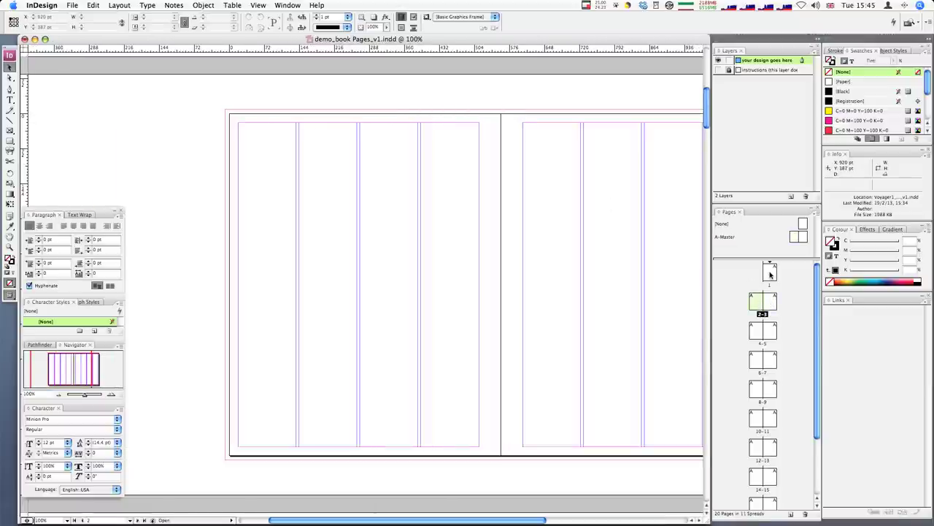
{"action": "double_click", "coordinate": [771, 274]}
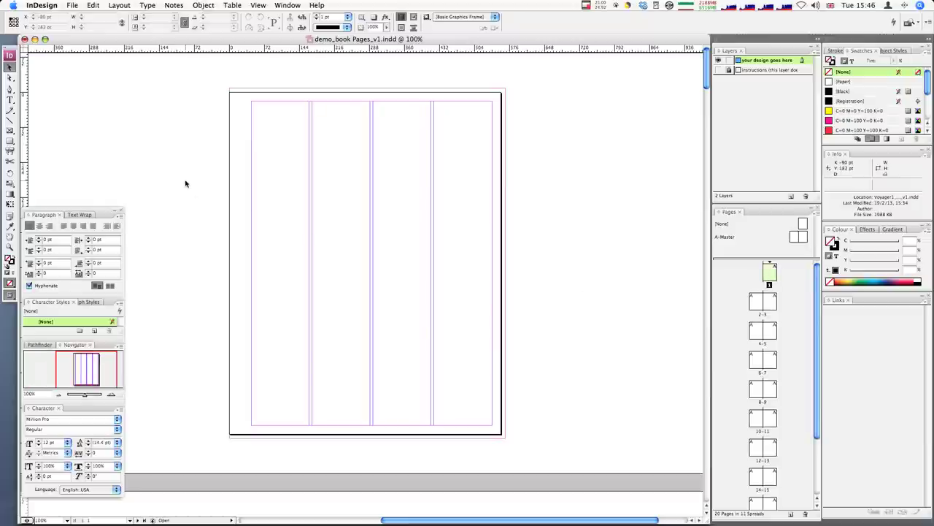
{"action": "left_click", "coordinate": [75, 3]}
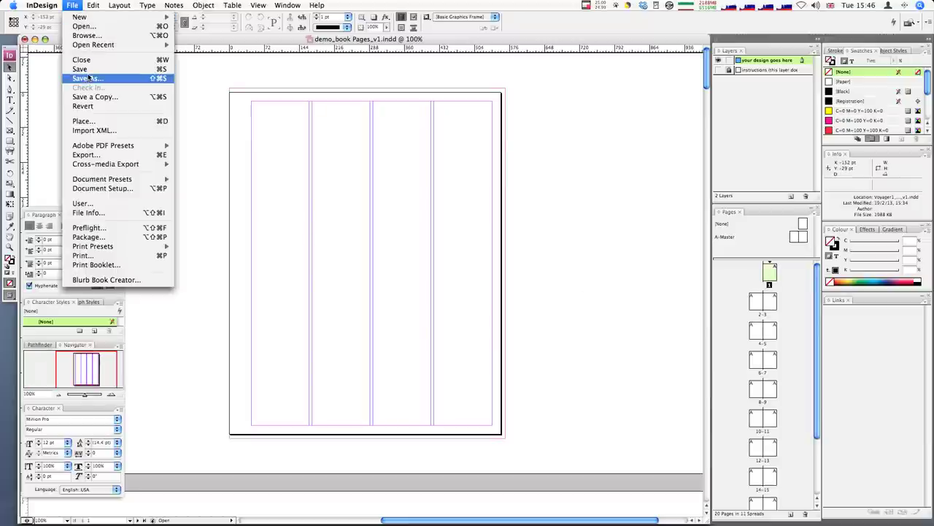
{"action": "left_click", "coordinate": [88, 73]}
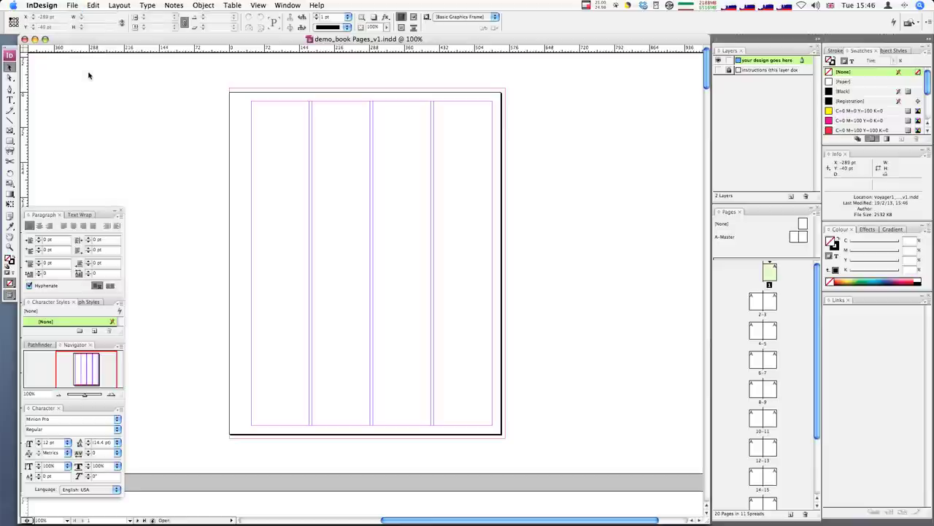